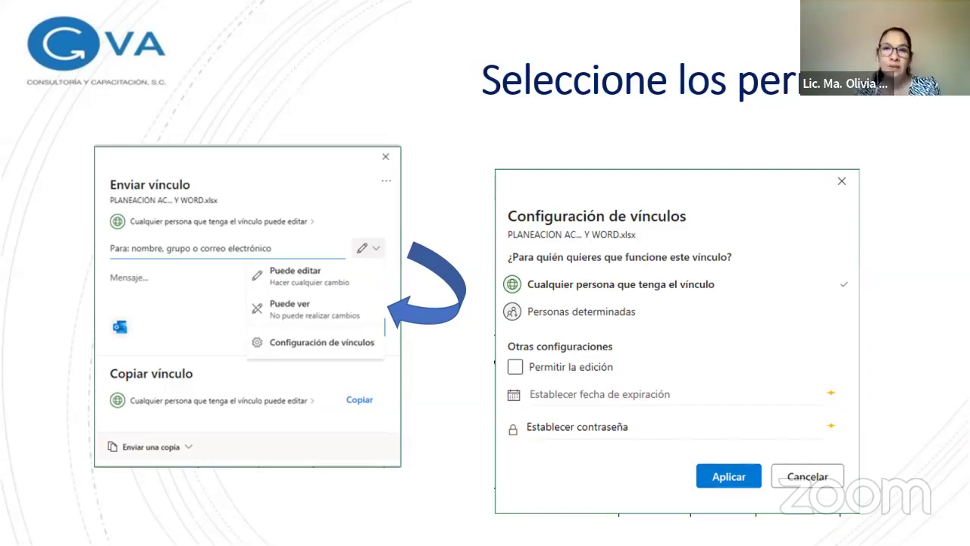
Step: End the slide show and close the presentation
key("Right")
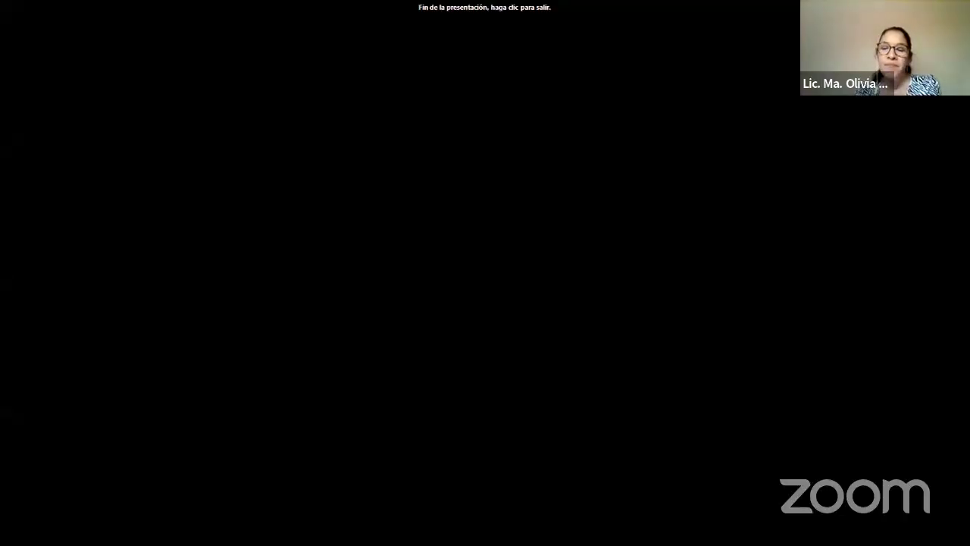
key("Right")
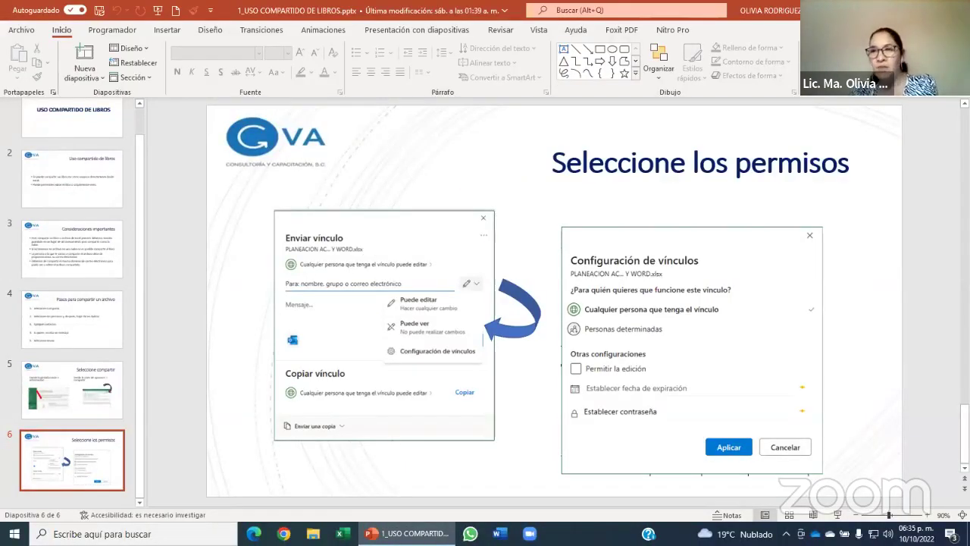
key("alt+F4")
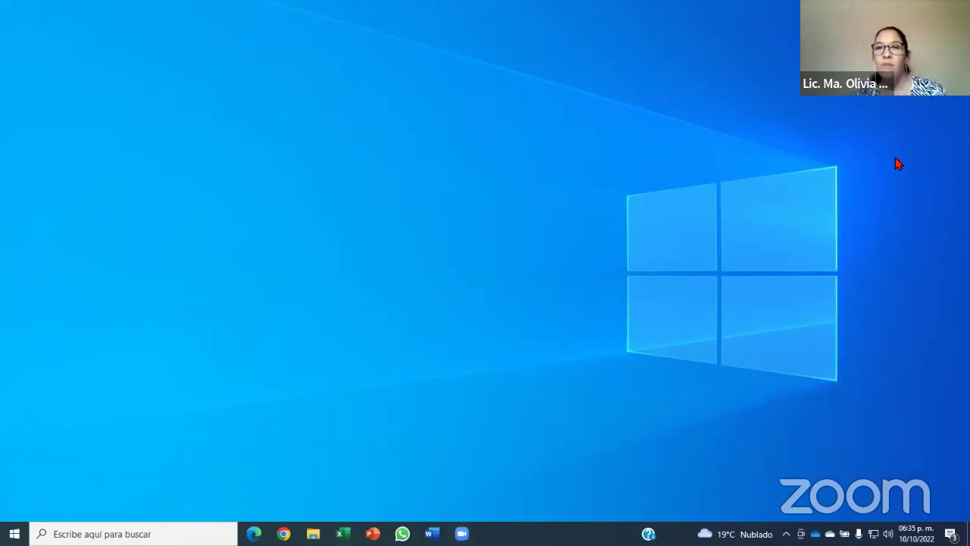
Step: Open a blank workbook in Excel and enlarge the sheet view to 150%
left_click(342, 534)
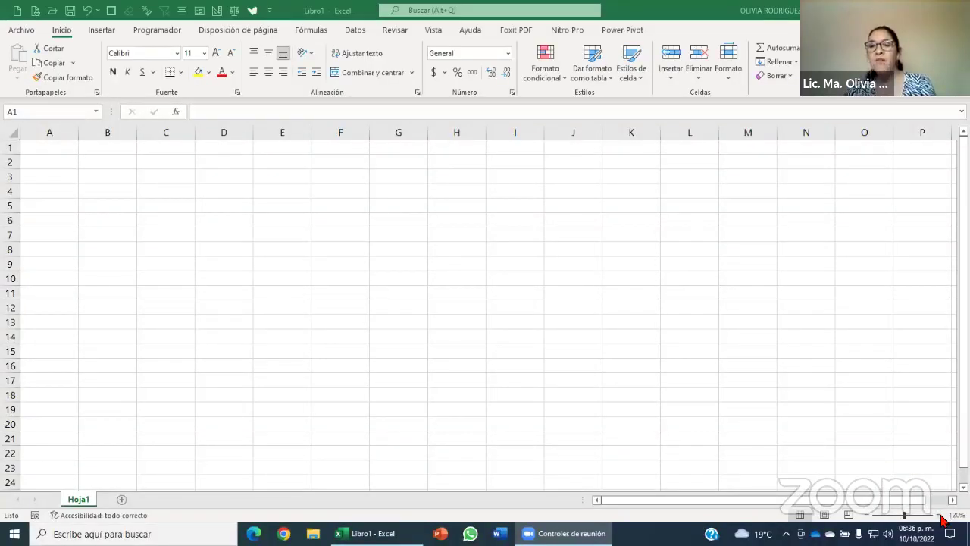
left_click(940, 515)
left_click(939, 515)
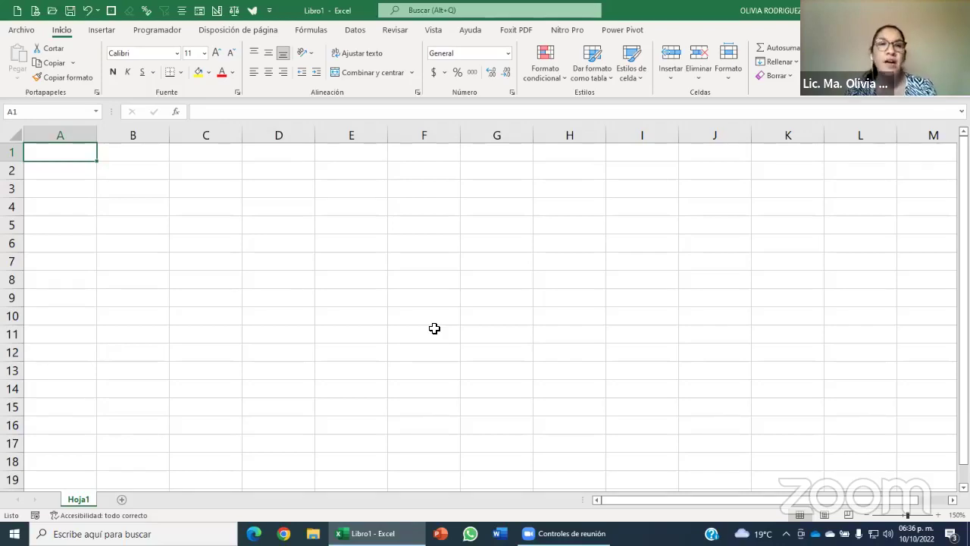
left_click(330, 212)
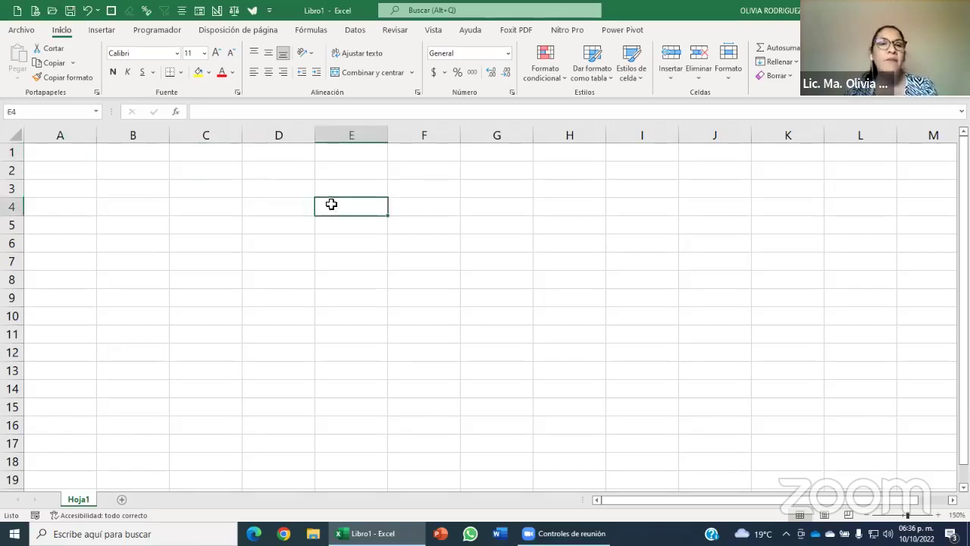
left_click(301, 188)
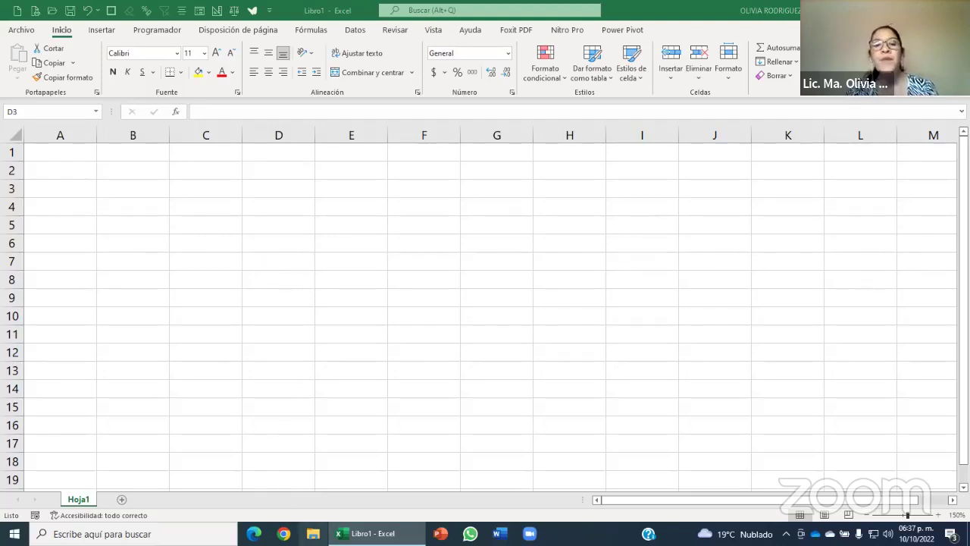
Step: Switch to File Explorer and look at the folders and files stored in OneDrive - Personal
left_click(312, 534)
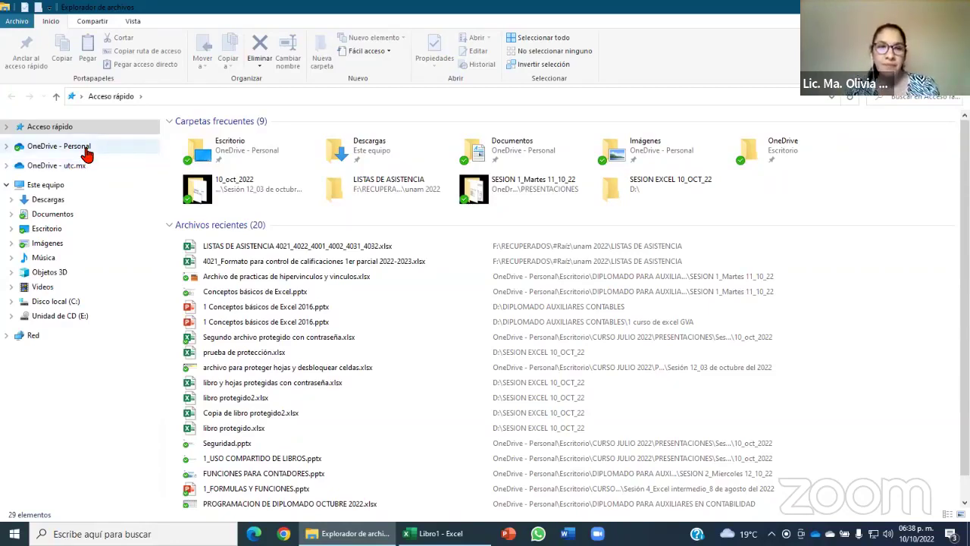
left_click(85, 151)
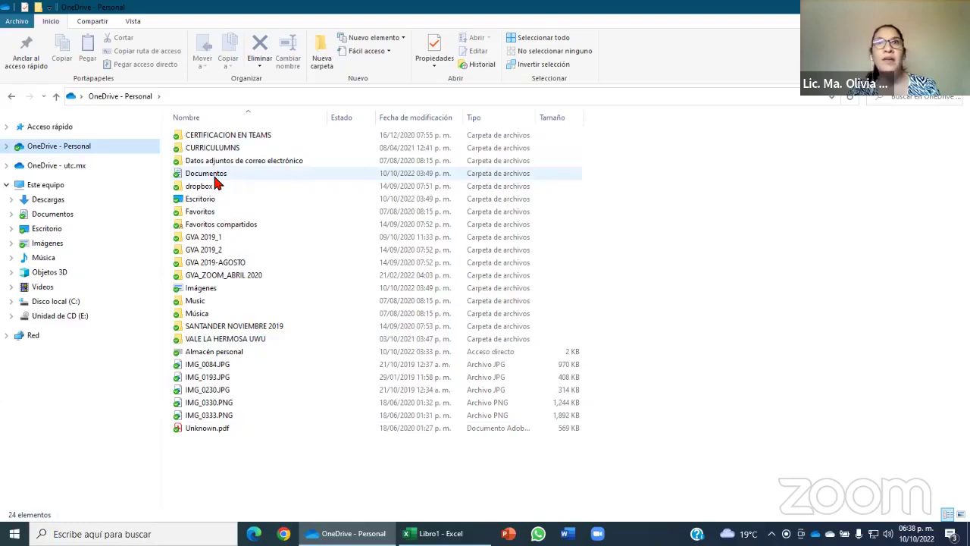
mouse_move(216, 182)
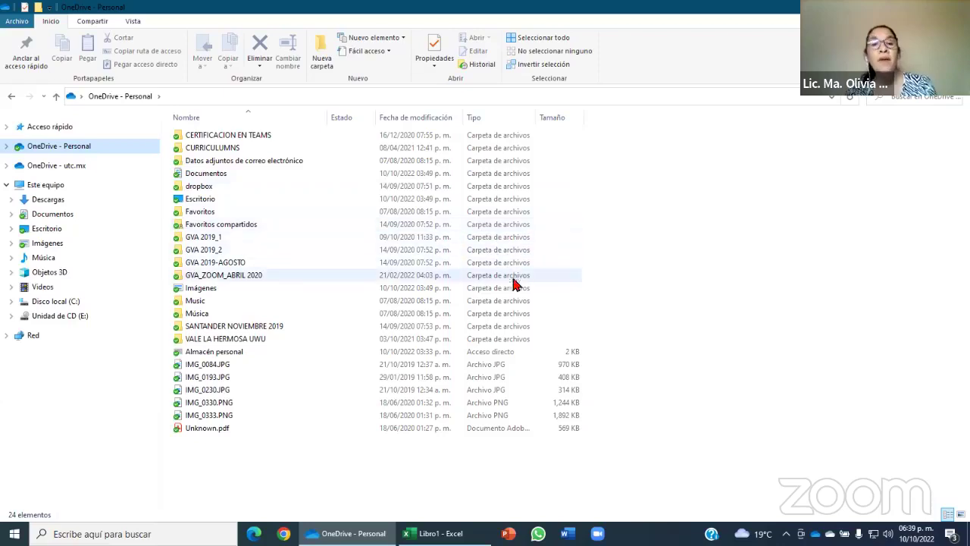
Step: Switch back to the Excel workbook and go to its Save As options
mouse_move(436, 534)
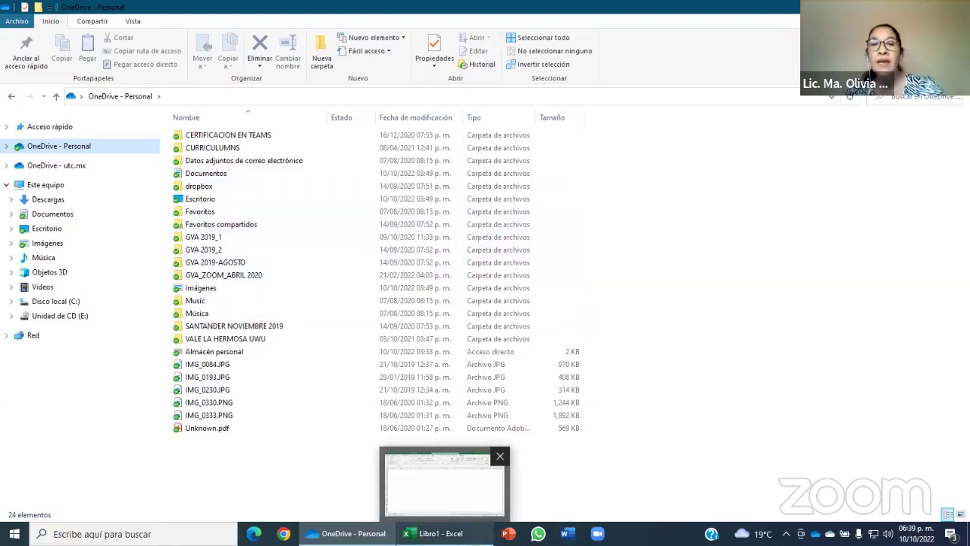
left_click(435, 533)
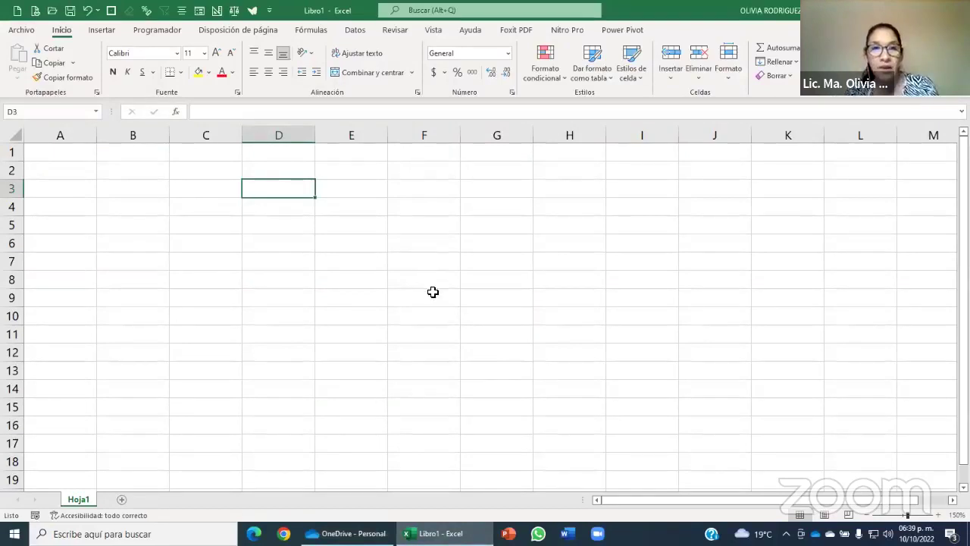
left_click(26, 31)
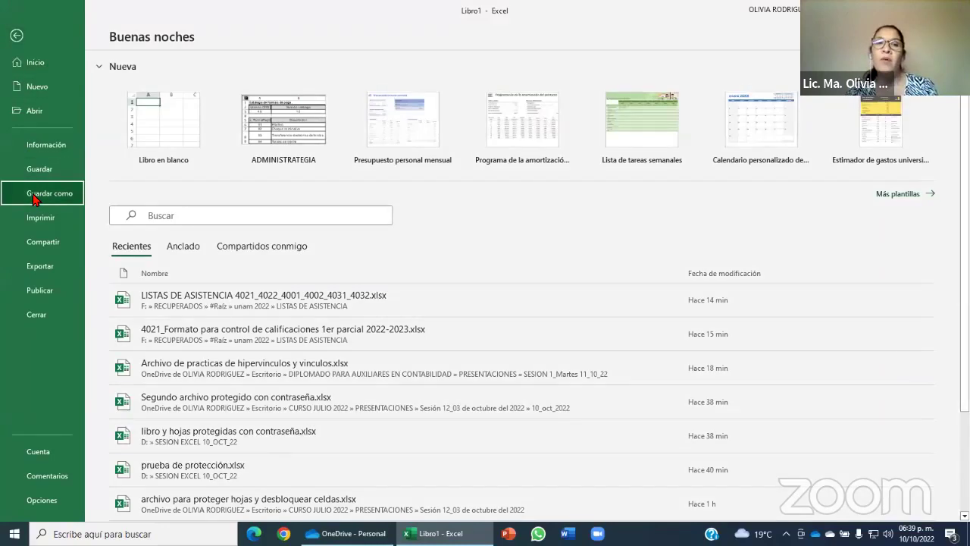
left_click(34, 196)
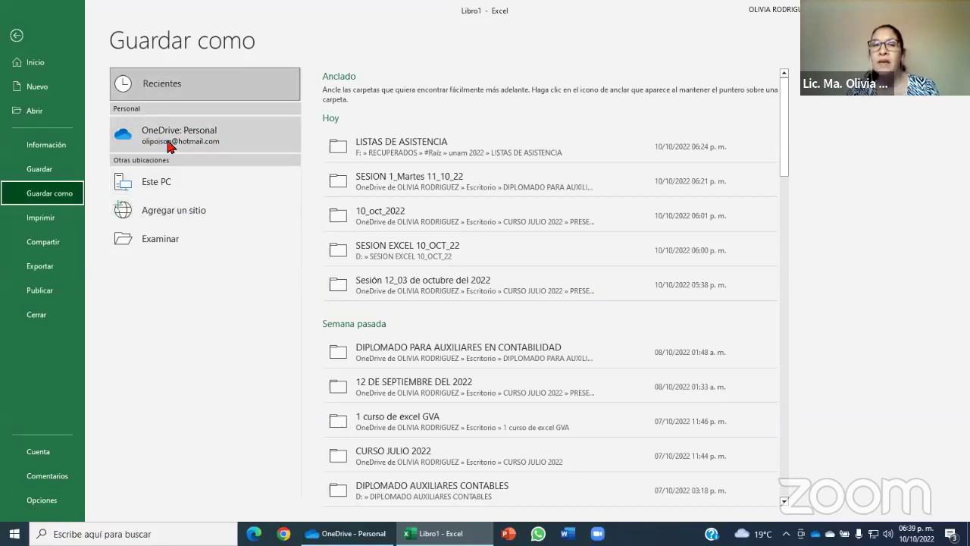
left_click(171, 241)
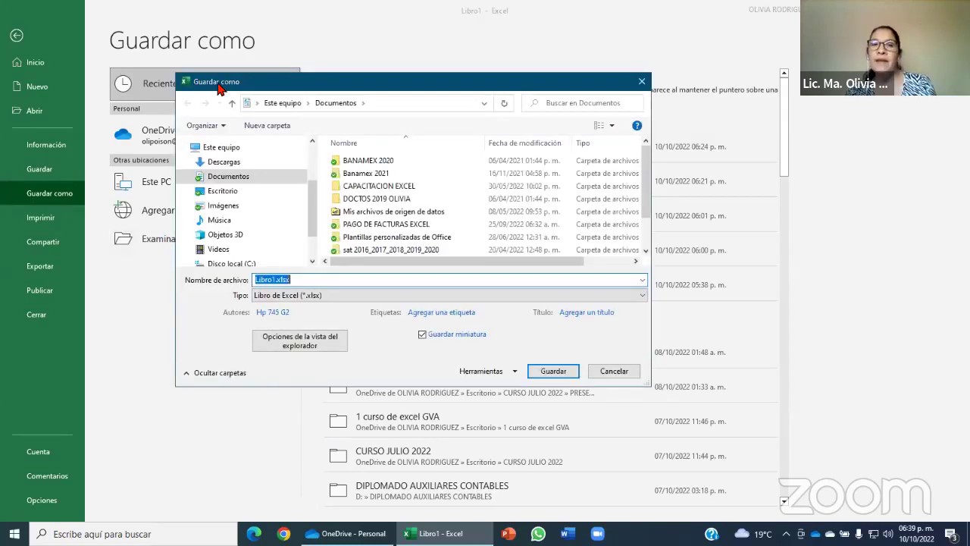
left_click(625, 379)
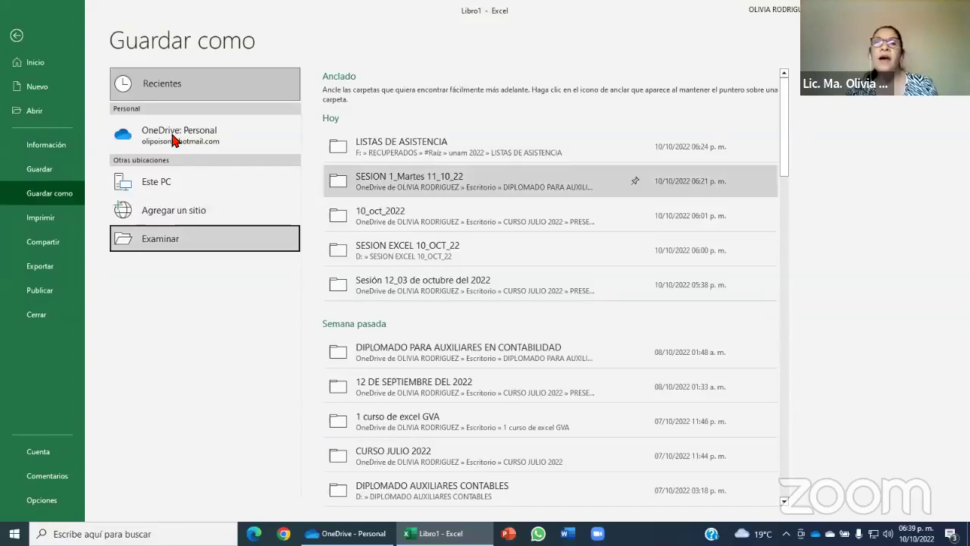
left_click(173, 140)
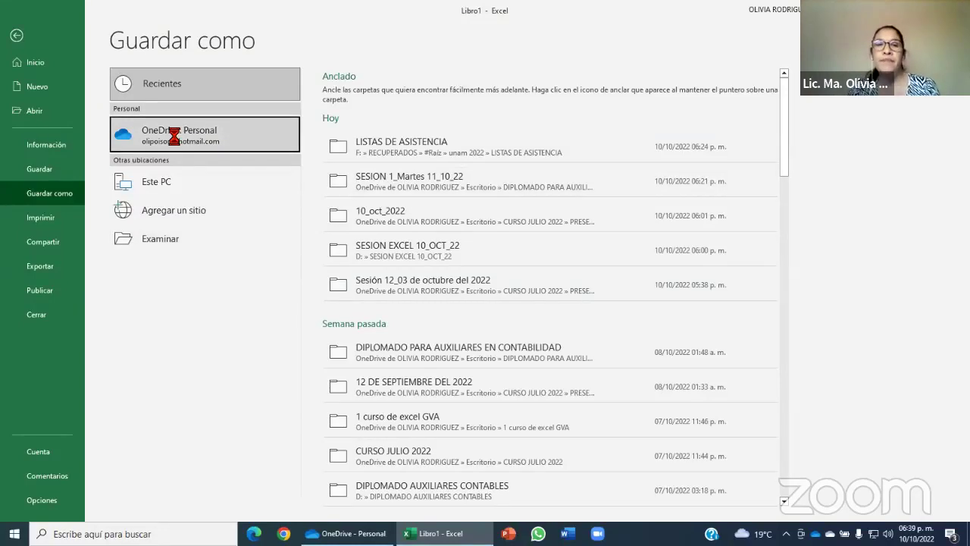
left_click(333, 121)
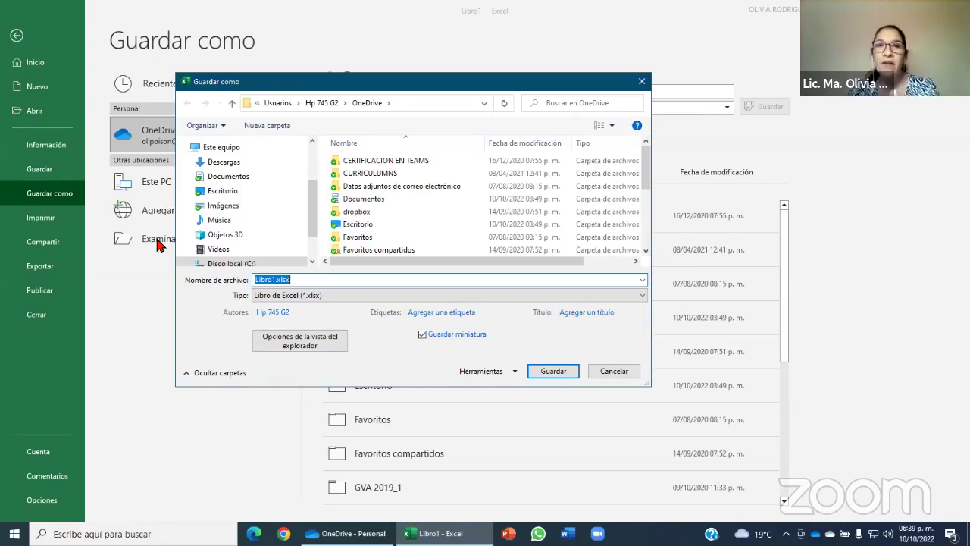
left_click(628, 372)
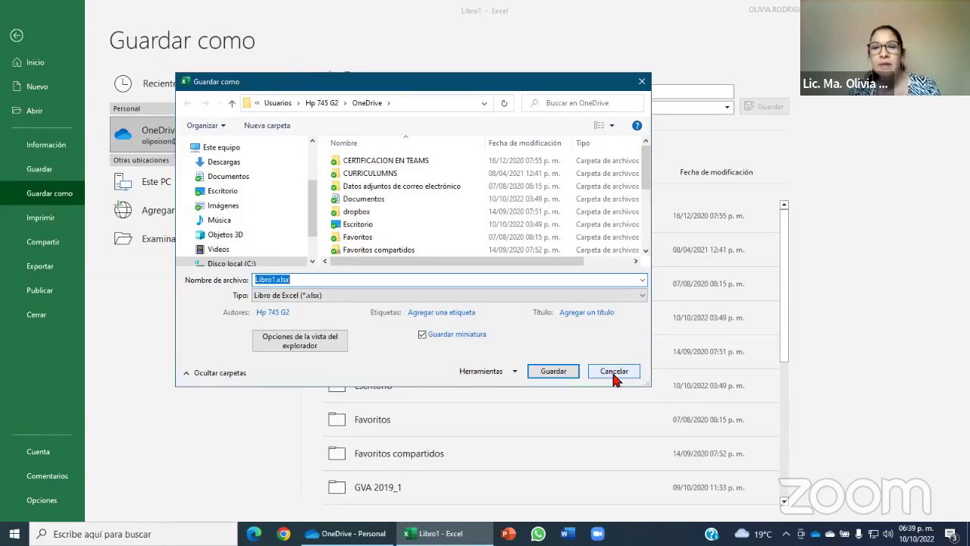
Step: Browse for a save location and open the Escritorio folder in OneDrive - Personal
left_click(165, 240)
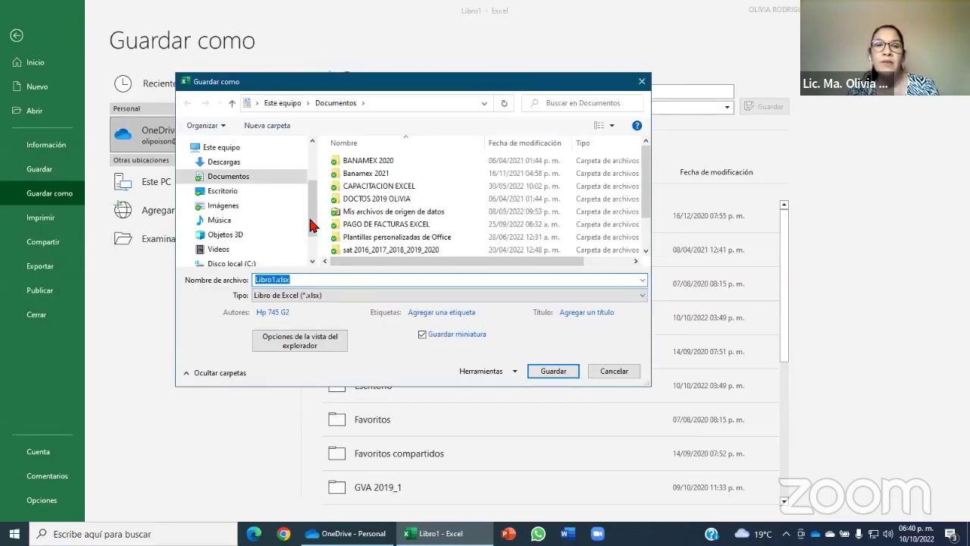
scroll(313, 179, "up", 2)
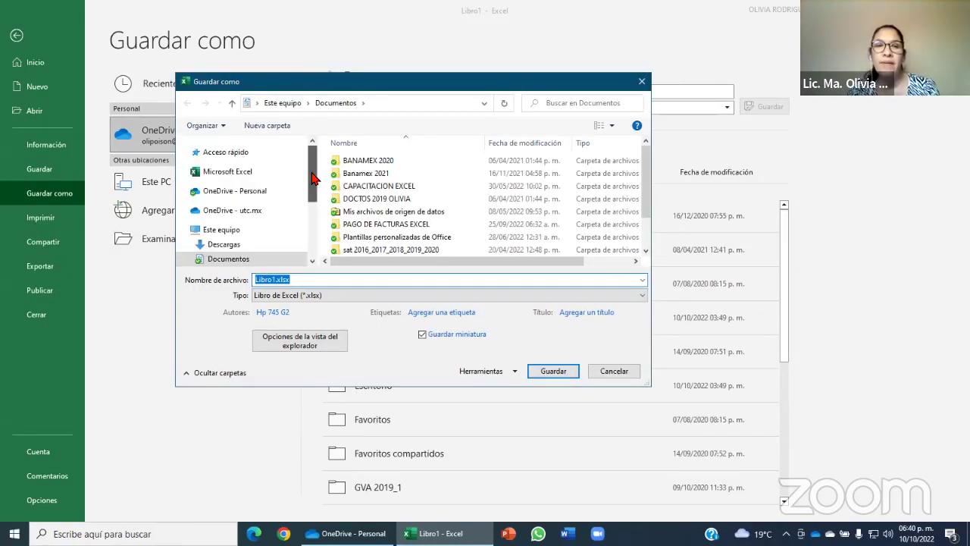
left_click(244, 194)
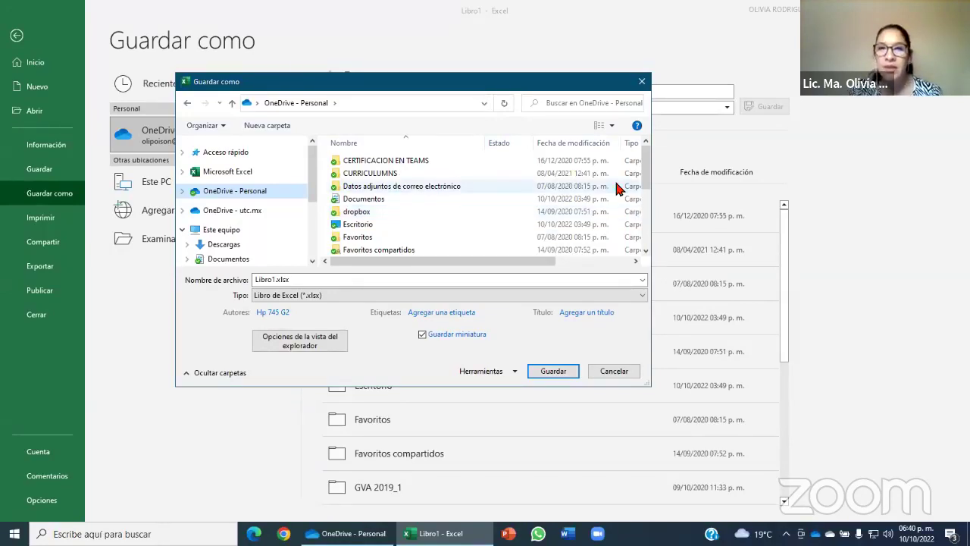
mouse_move(647, 179)
left_mouse_down()
mouse_move(648, 229)
mouse_move(648, 178)
left_mouse_up()
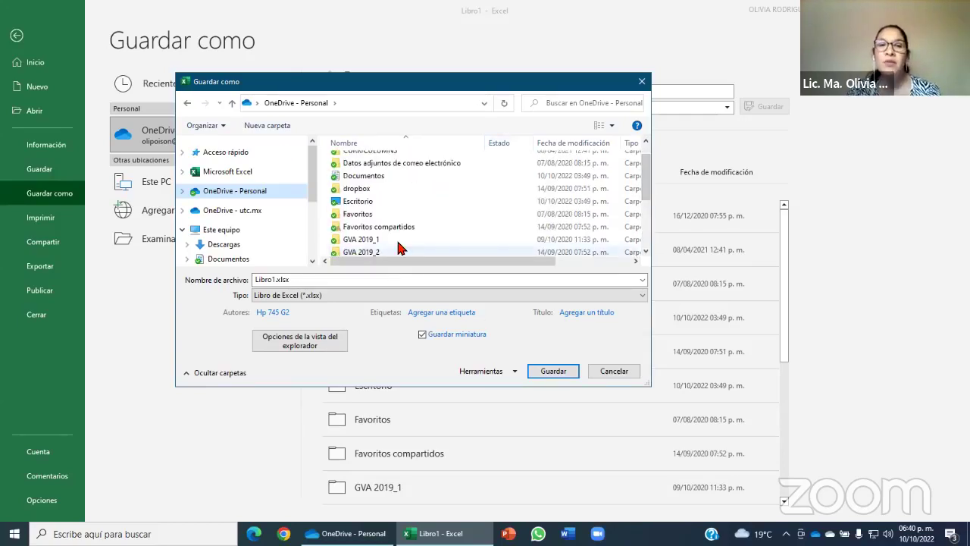
scroll(400, 247, "up", 1)
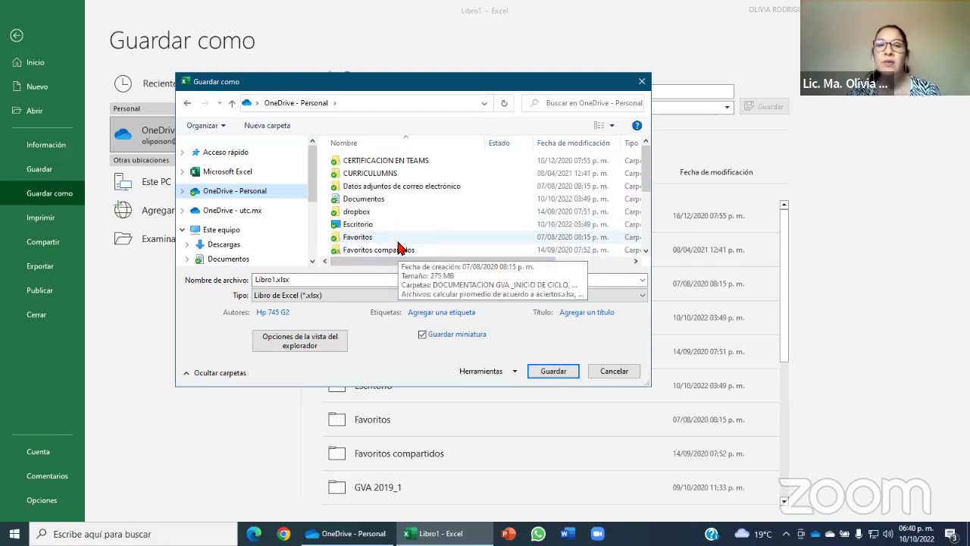
scroll(400, 248, "down", 3)
scroll(400, 248, "up", 3)
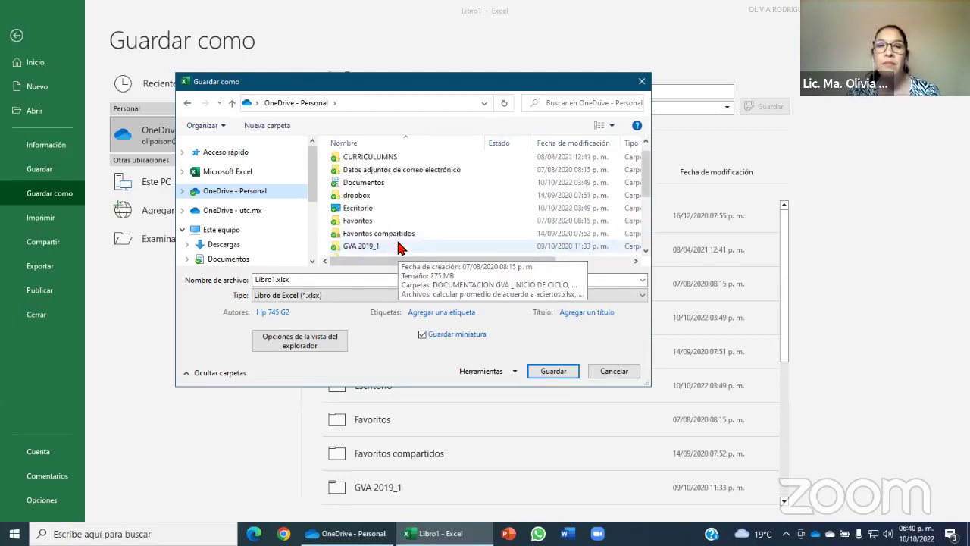
double_click(356, 211)
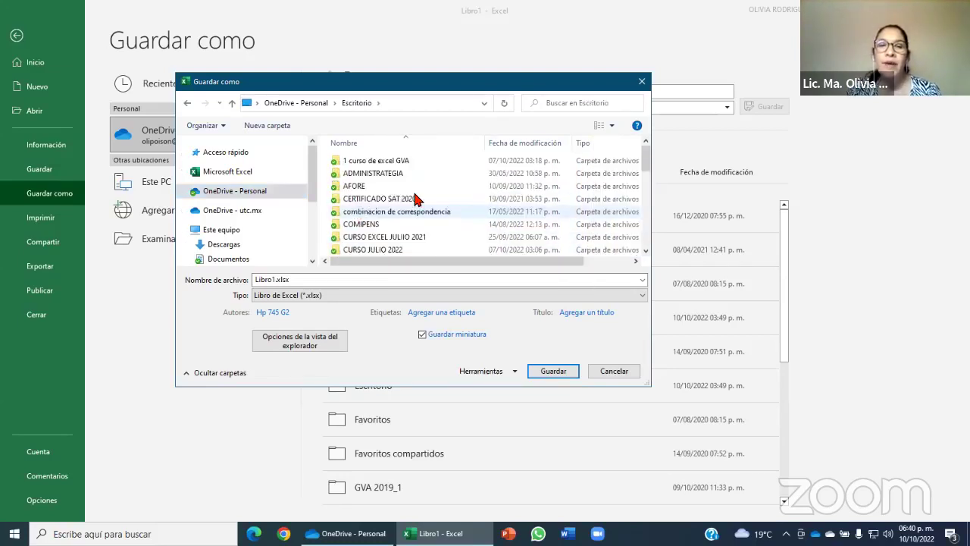
Step: Find and open the CURSO JULIO 2022 folder inside Escritorio as the save location
scroll(416, 198, "down", 5)
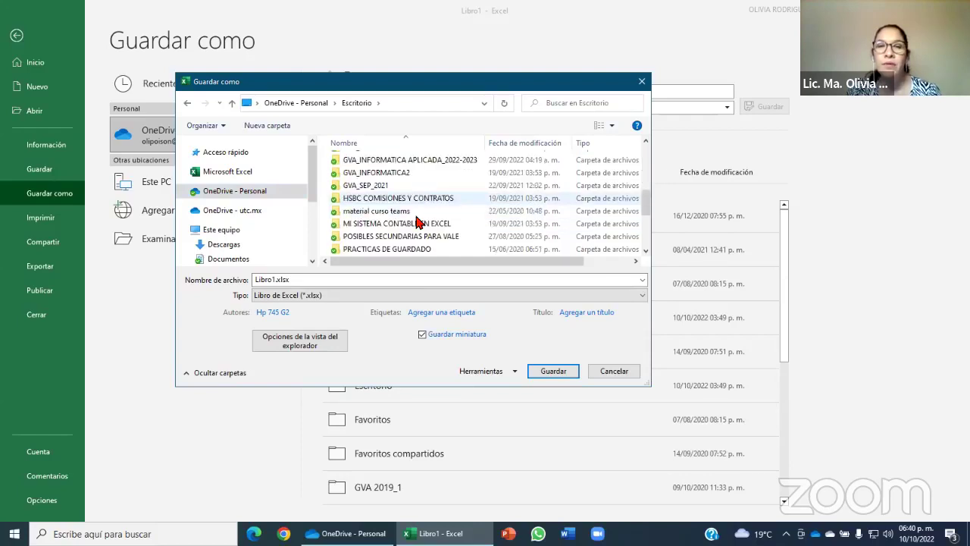
scroll(418, 219, "up", 2)
scroll(419, 222, "down", 2)
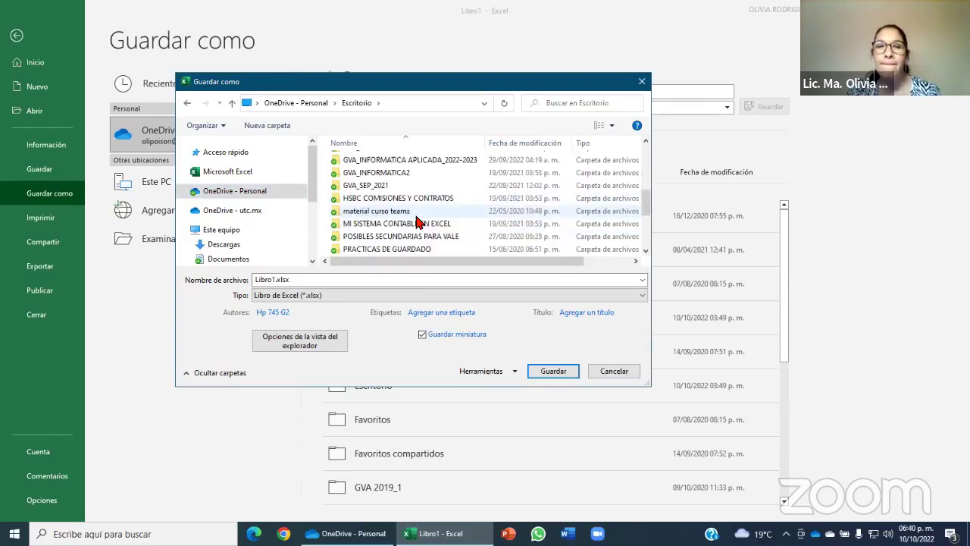
scroll(418, 221, "down", 2)
scroll(416, 221, "up", 1)
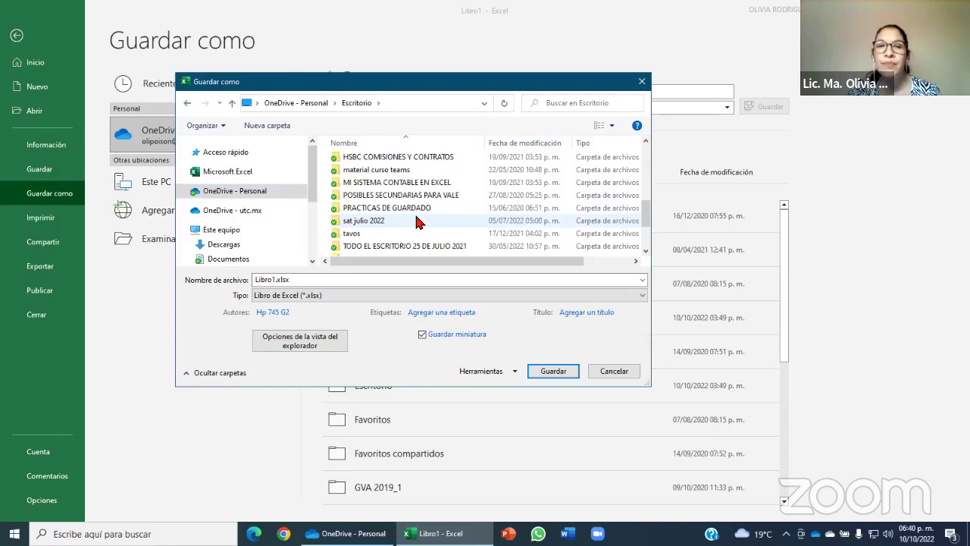
scroll(418, 222, "up", 2)
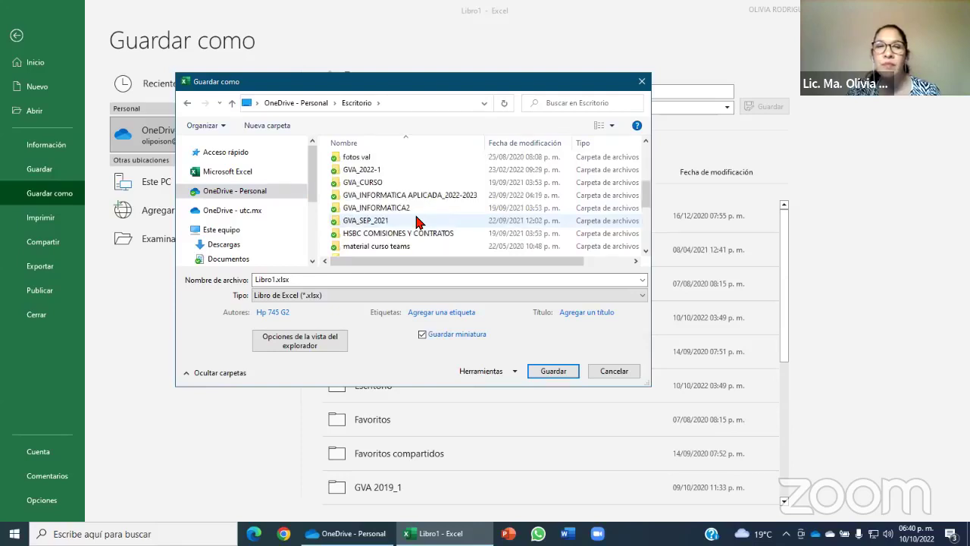
scroll(417, 221, "up", 1)
scroll(416, 222, "up", 1)
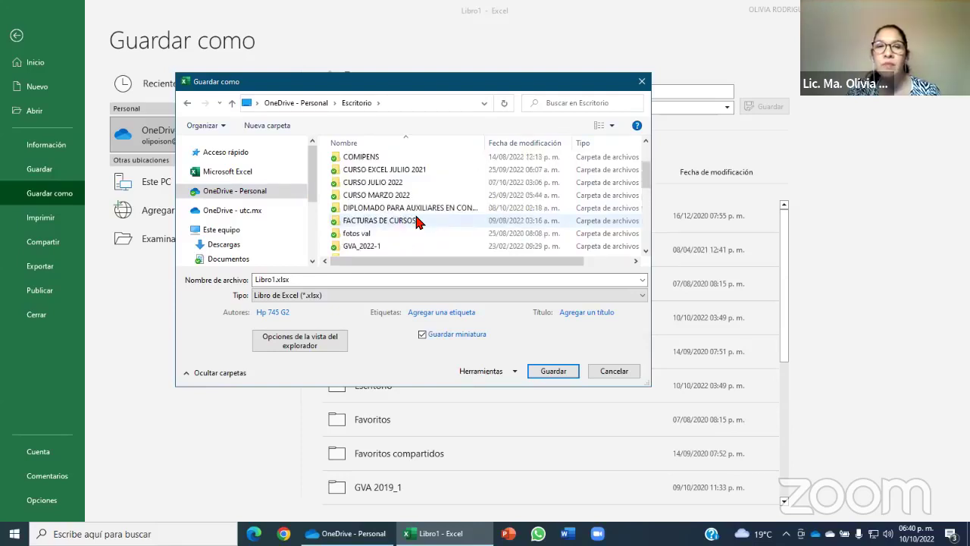
double_click(392, 184)
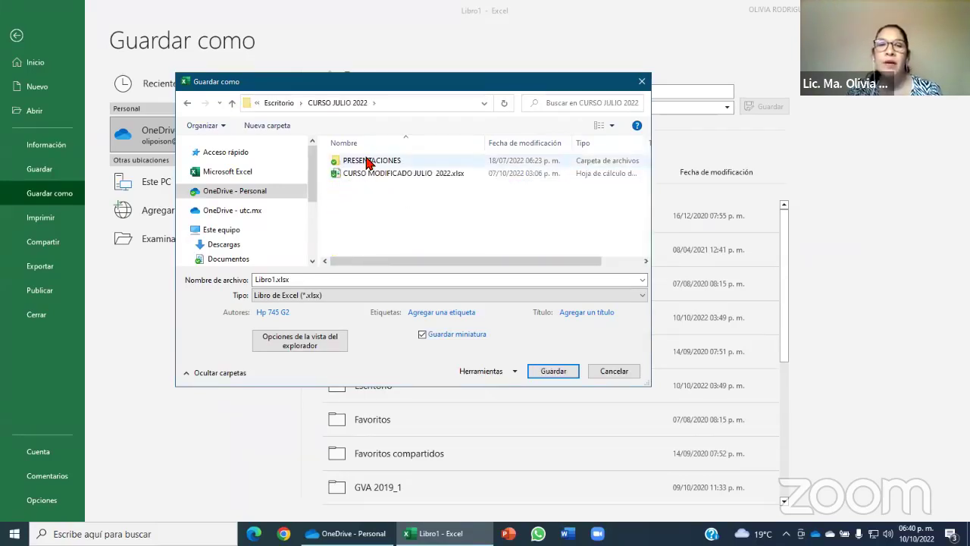
Step: Open the PRESENTACIONES folder and its subfolder Sesión 12_03 de octubre del 2022 as the save location
double_click(369, 160)
scroll(424, 224, "down", 3)
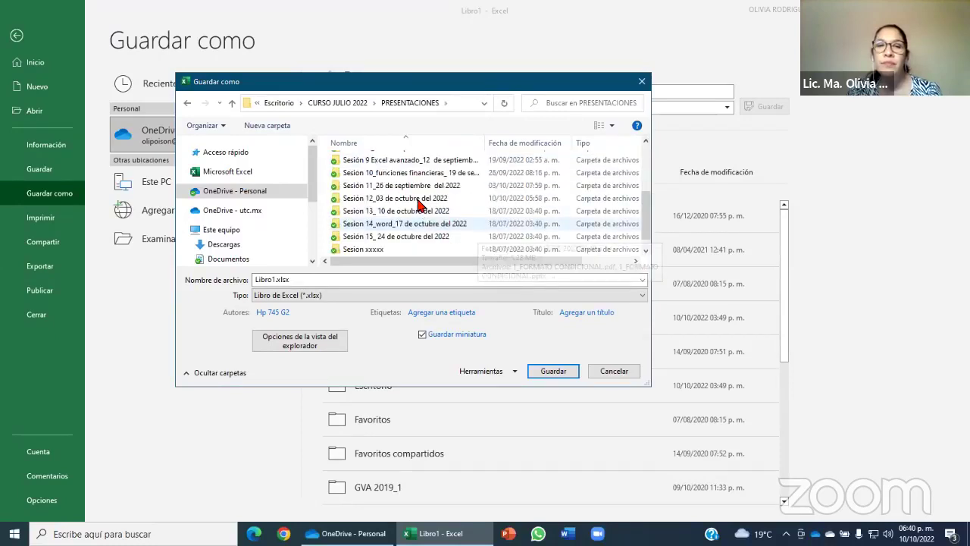
left_click(419, 203)
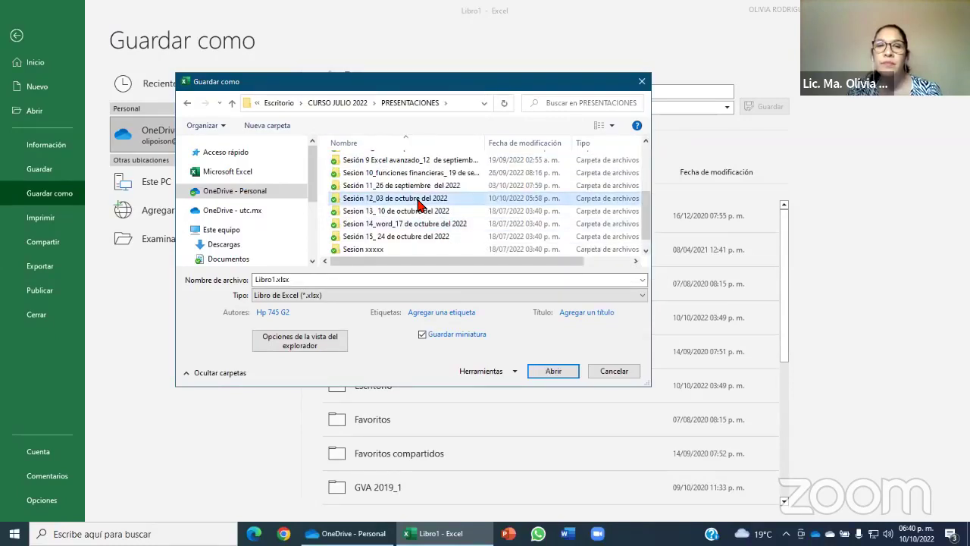
double_click(419, 203)
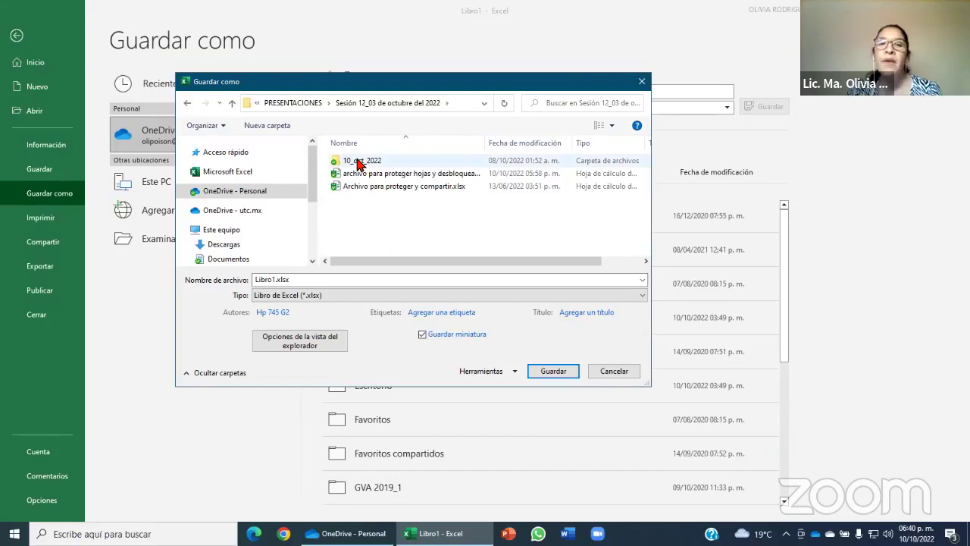
Step: Save the workbook in the 10_oct_2022 folder under the name ARCHIVO PARA COMPARTIR EN CURSO
left_click(360, 165)
double_click(360, 165)
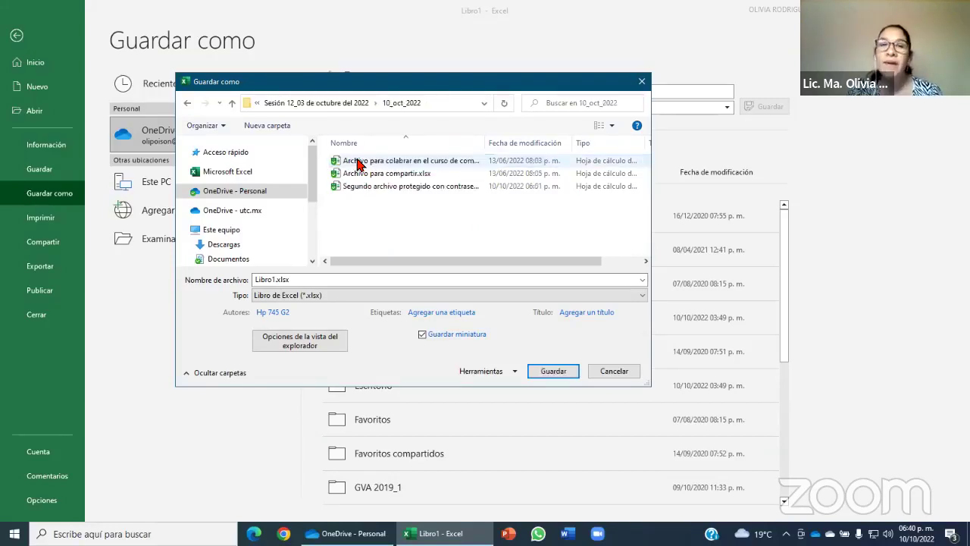
left_click(329, 279)
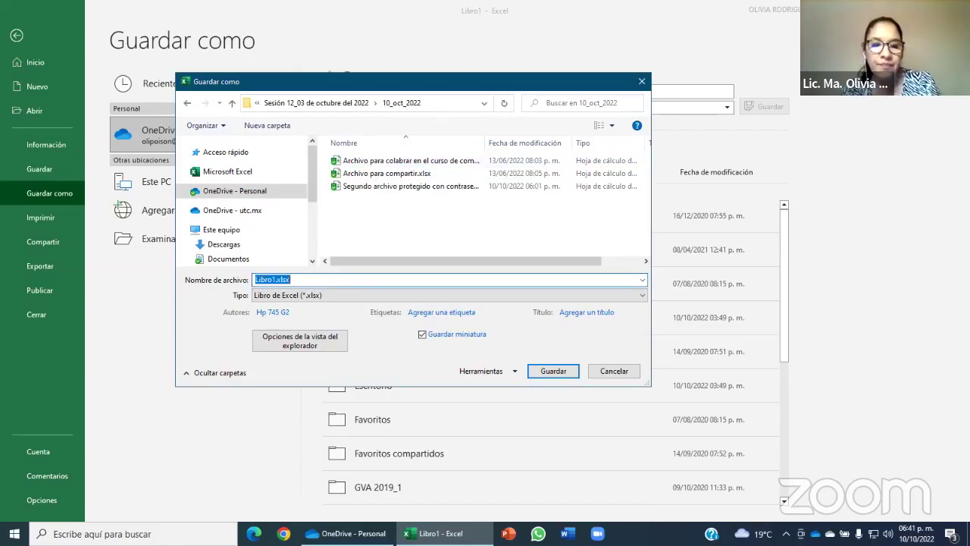
type("ARCHIVO ")
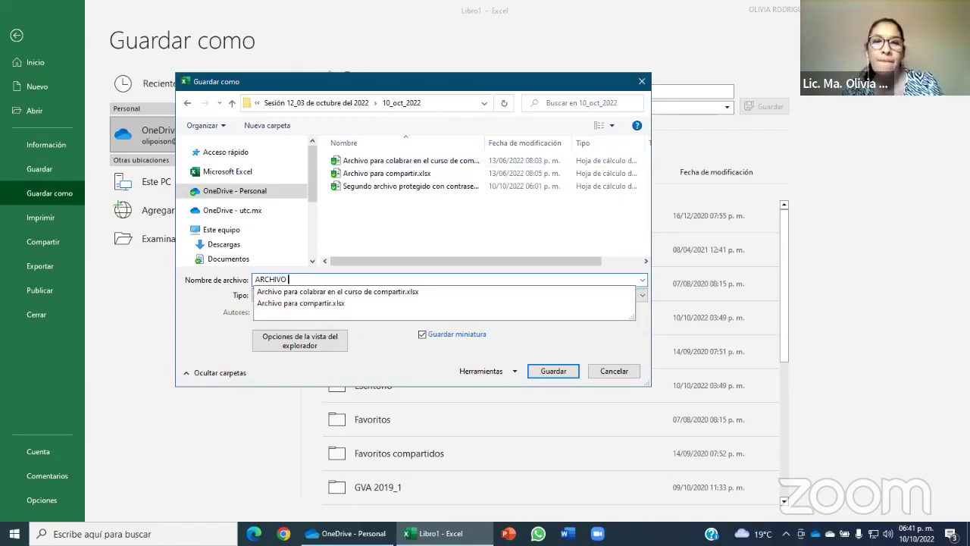
type("PARA COM")
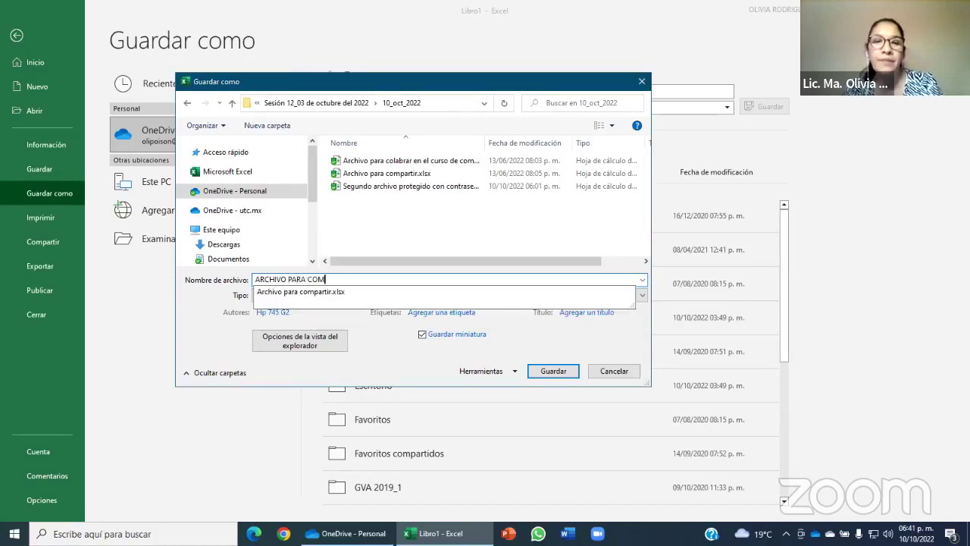
type("PARTIR")
left_click(324, 281)
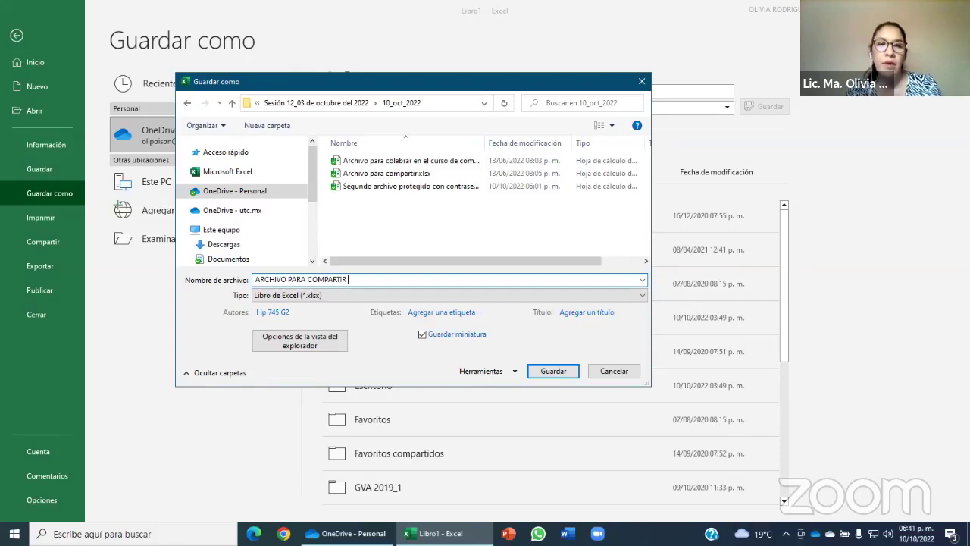
type("EN CURSO")
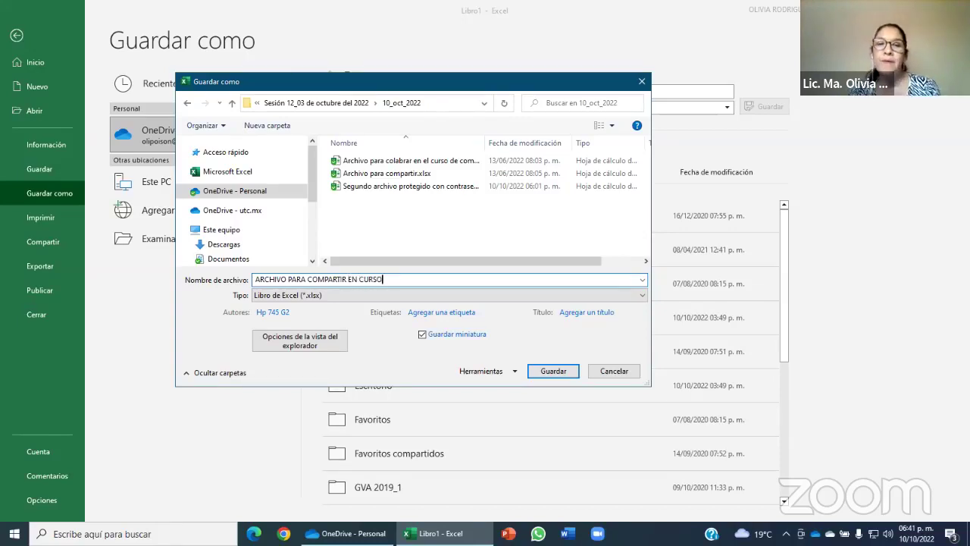
left_click(552, 372)
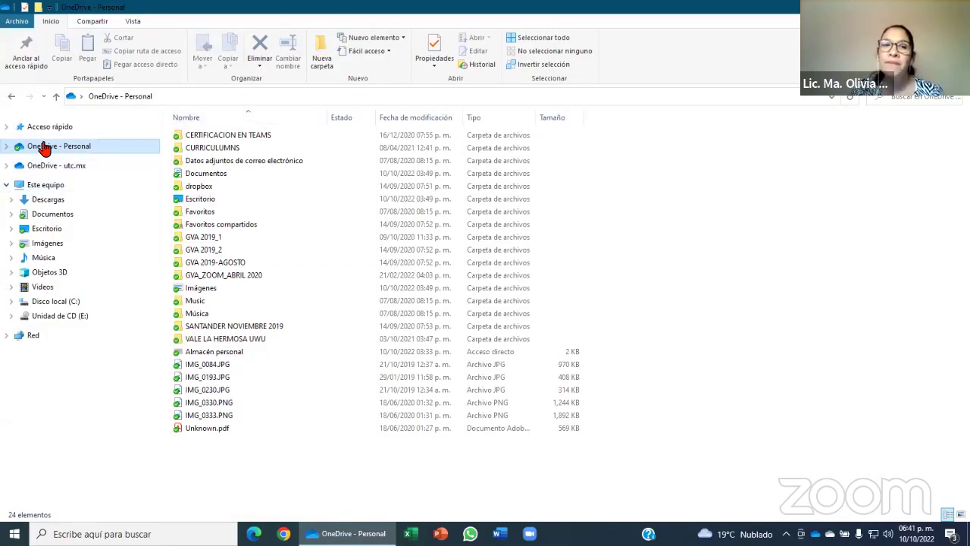
Step: Browse from OneDrive - Personal to Escritorio and open the CURSO JULIO 2022 folder in File Explorer
double_click(184, 203)
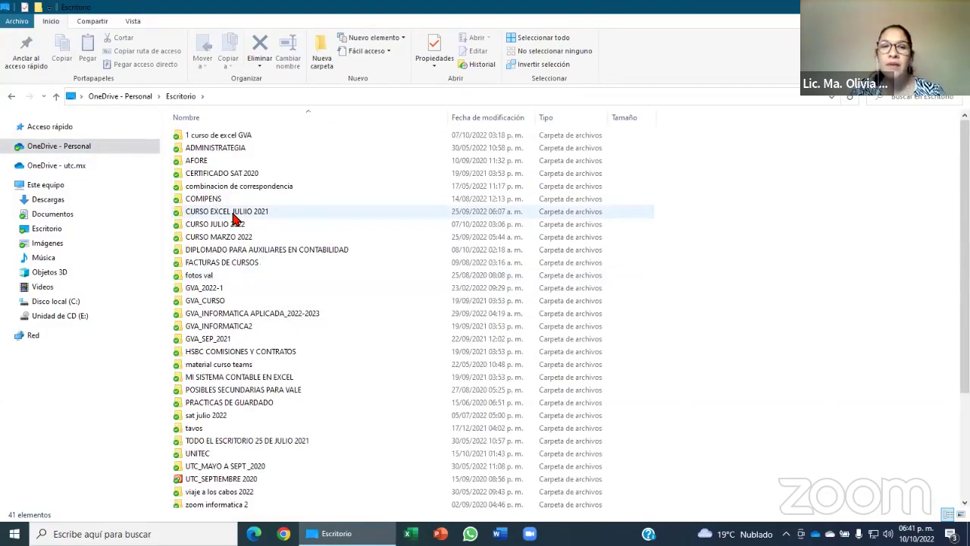
double_click(234, 212)
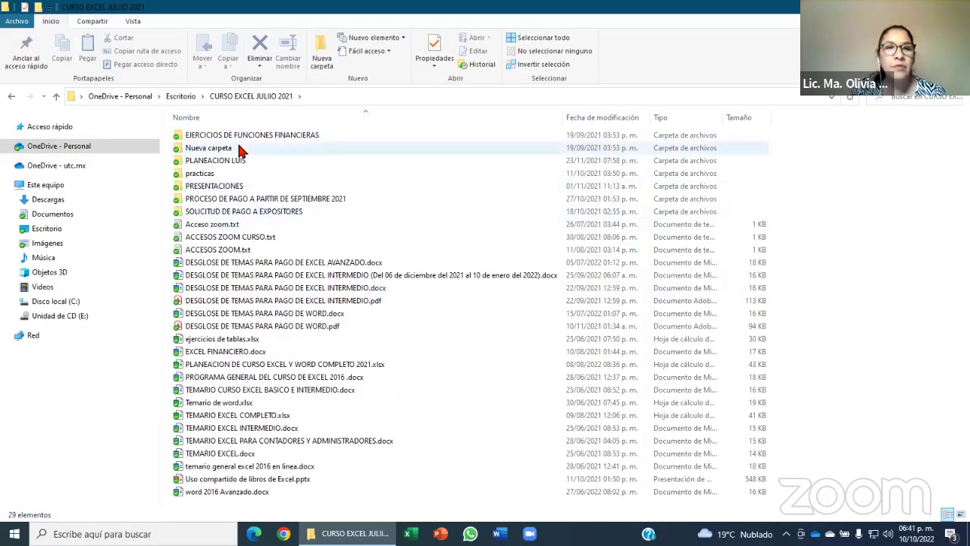
left_click(181, 99)
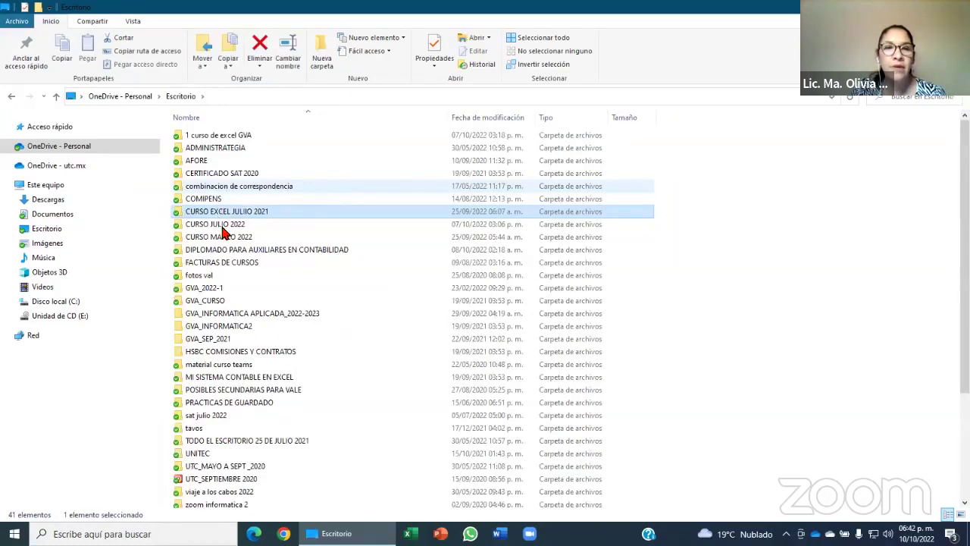
double_click(225, 229)
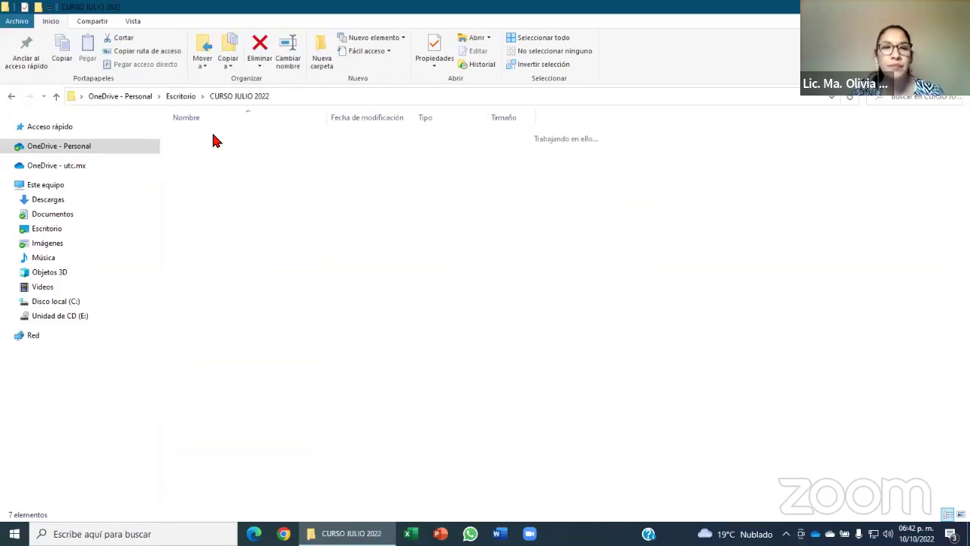
Step: Open the PRESENTACIONES folder and its subfolder Sesión 12_03 de octubre del 2022
left_click(213, 139)
double_click(212, 137)
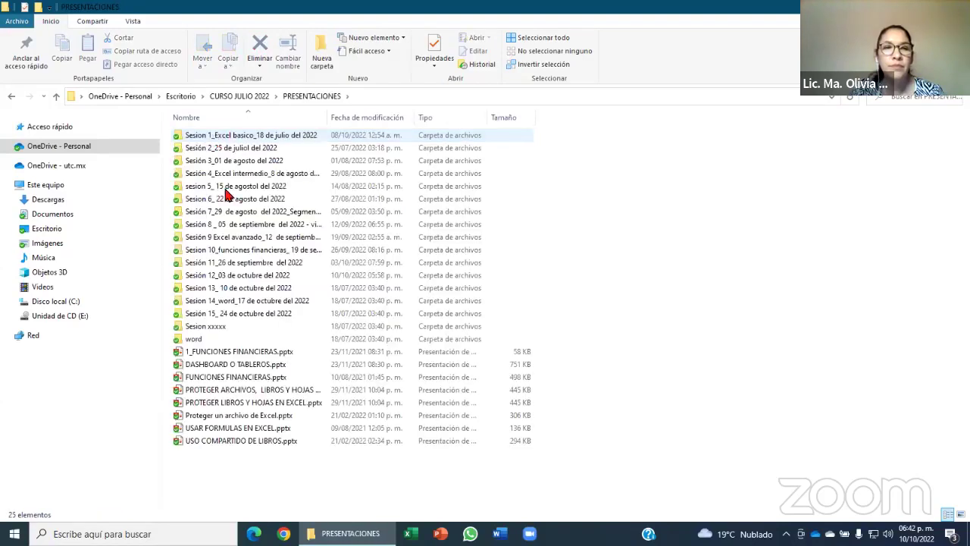
left_click(235, 277)
double_click(234, 277)
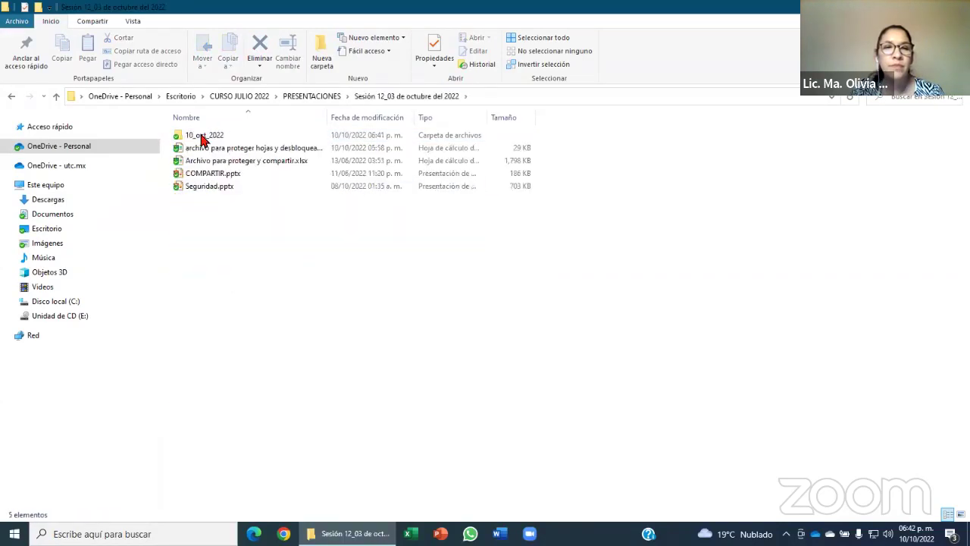
Step: Show the full file names in the 10_oct_2022 folder and select ARCHIVO PARA COMPARTIR EN CURSO.xlsx
double_click(205, 136)
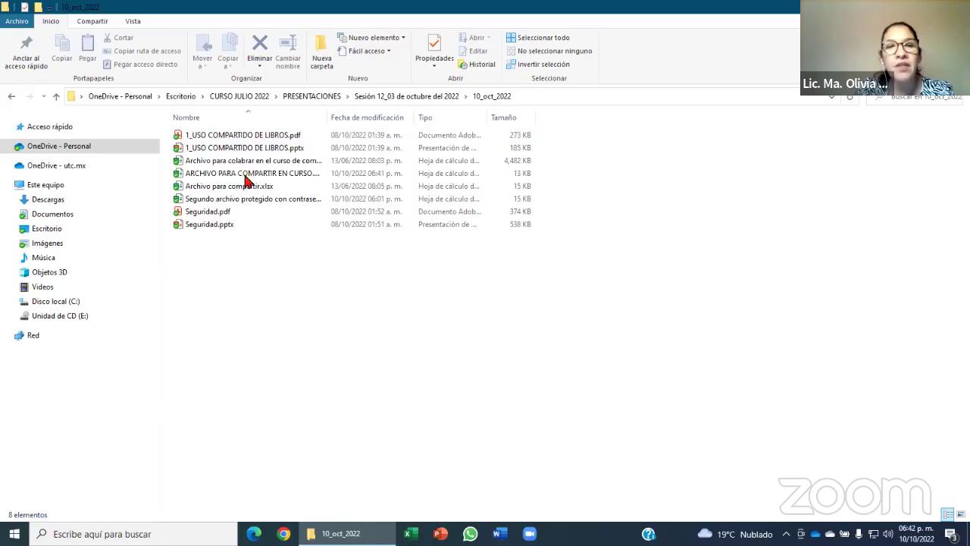
double_click(328, 118)
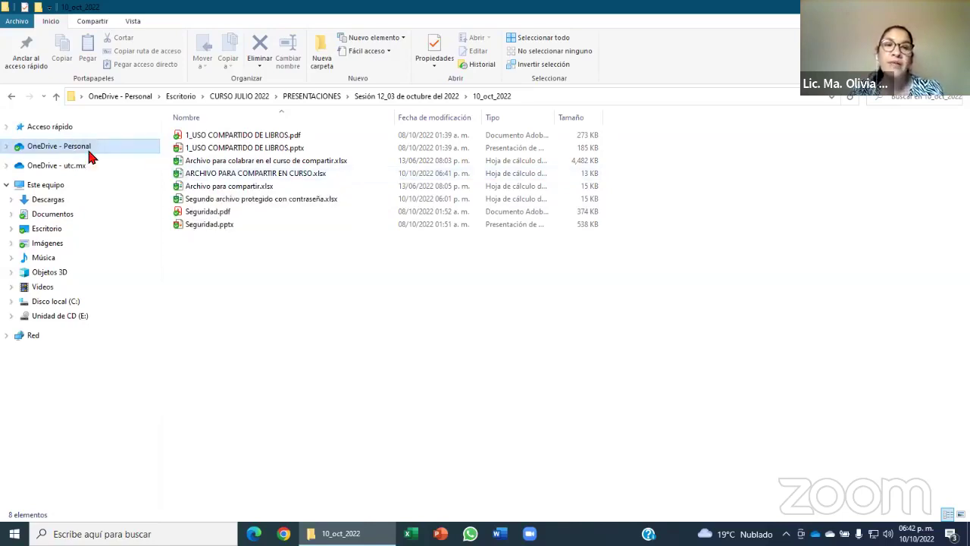
left_click(193, 177)
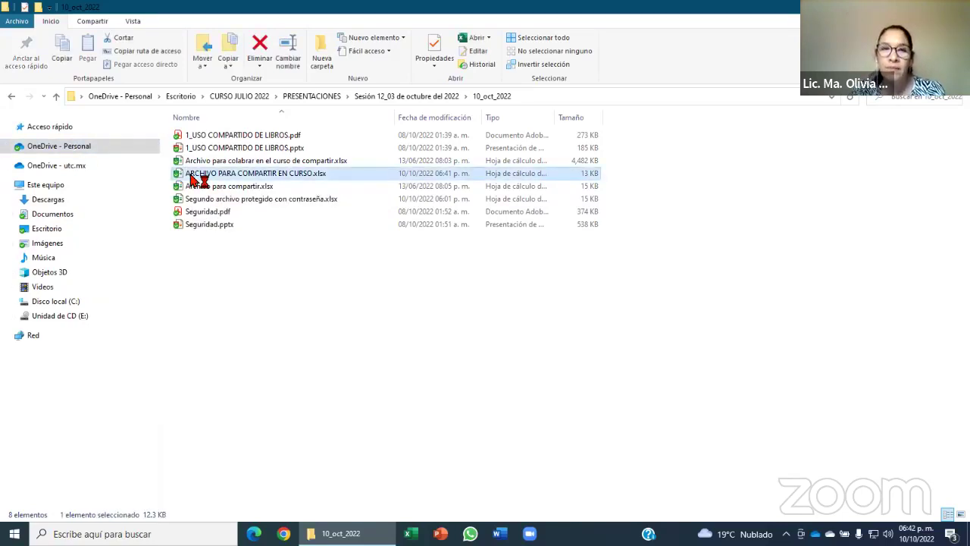
double_click(193, 179)
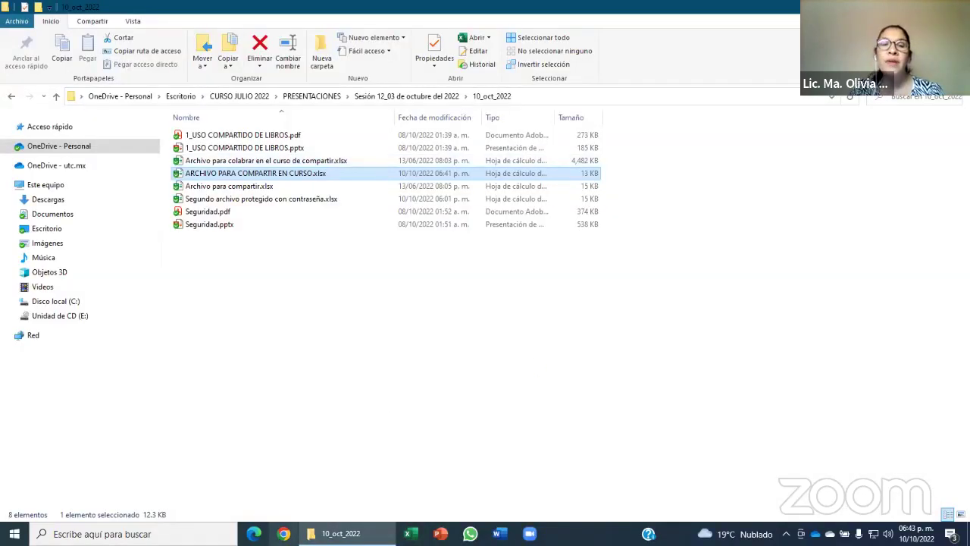
Step: Switch to Google Chrome with the Persona 2 profile and search Google for office 360
left_click(283, 533)
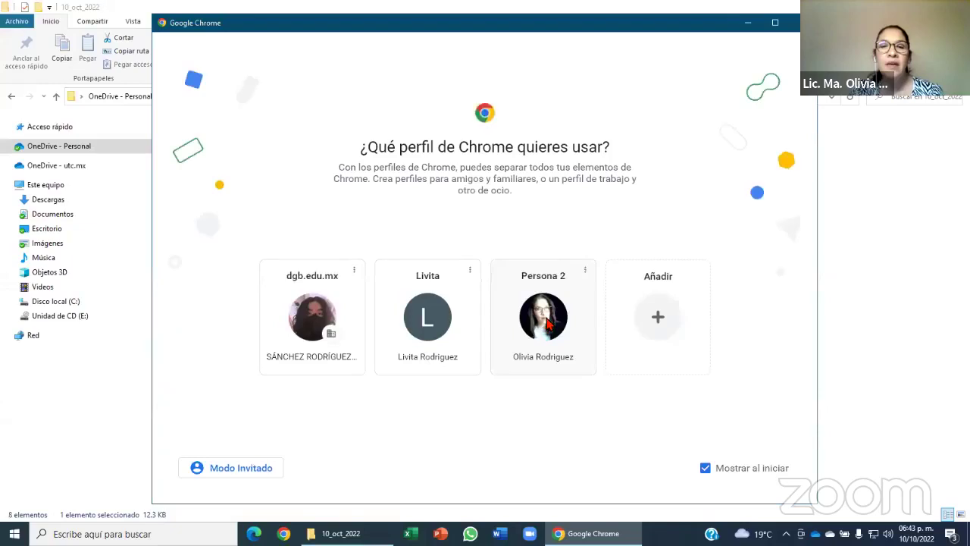
left_click(547, 324)
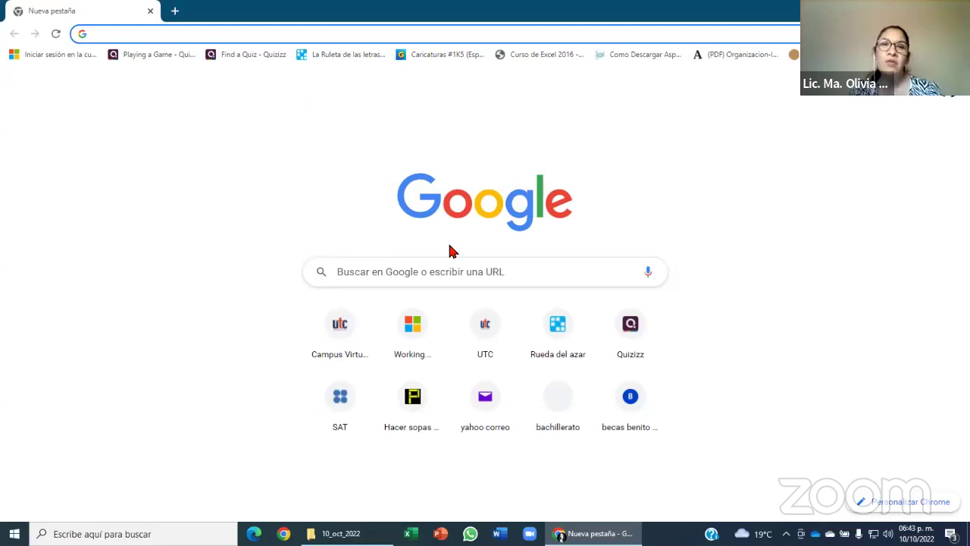
left_click(490, 276)
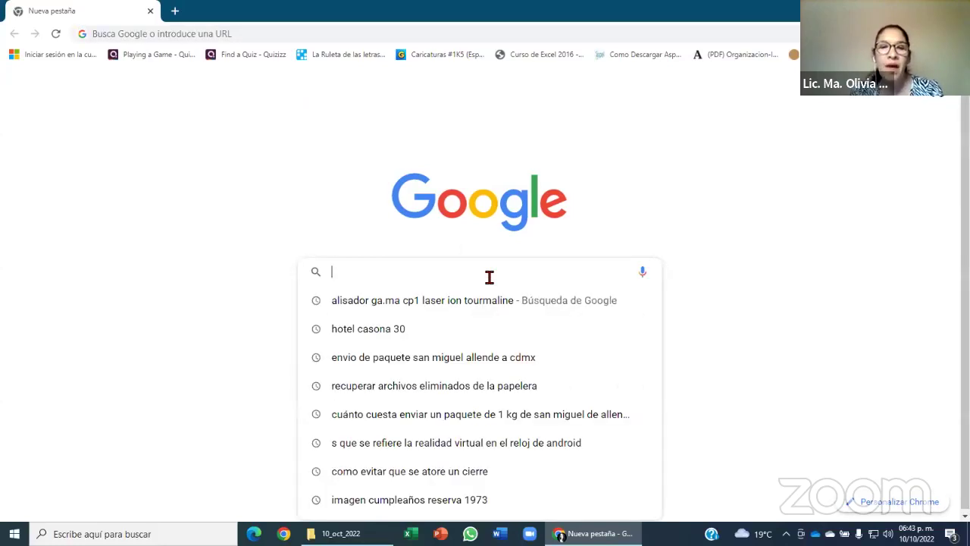
type("OFFI")
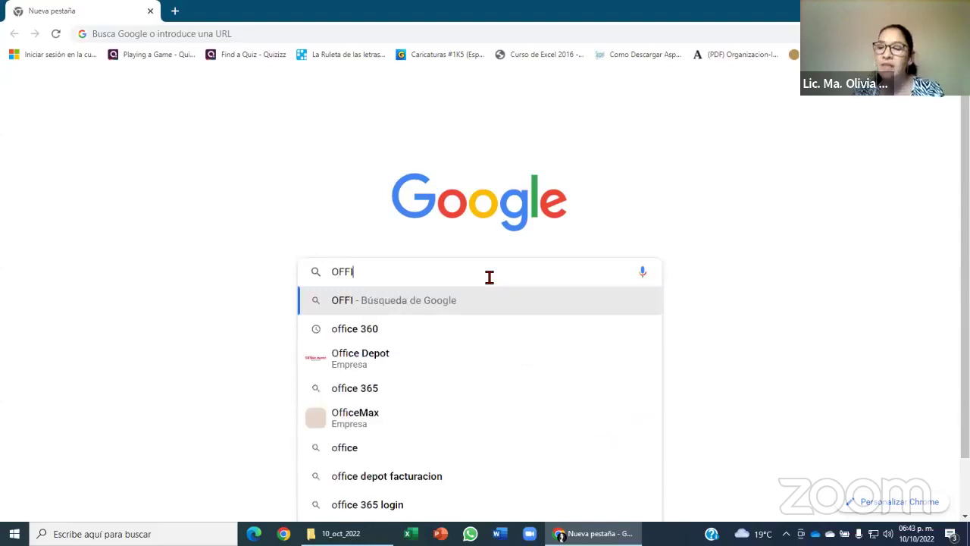
left_click(366, 331)
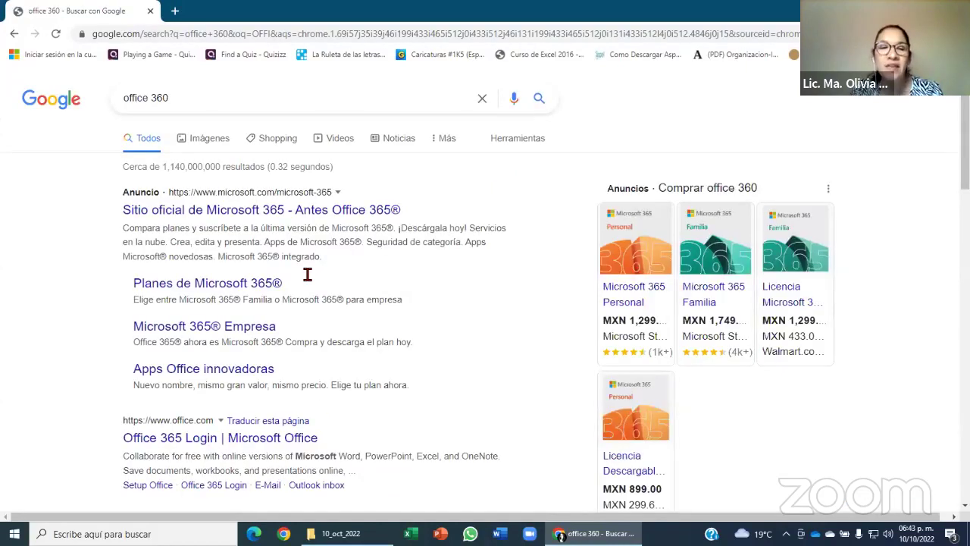
Step: Sign in to Office from the Office 365 Login search result and open OneDrive
left_click(205, 445)
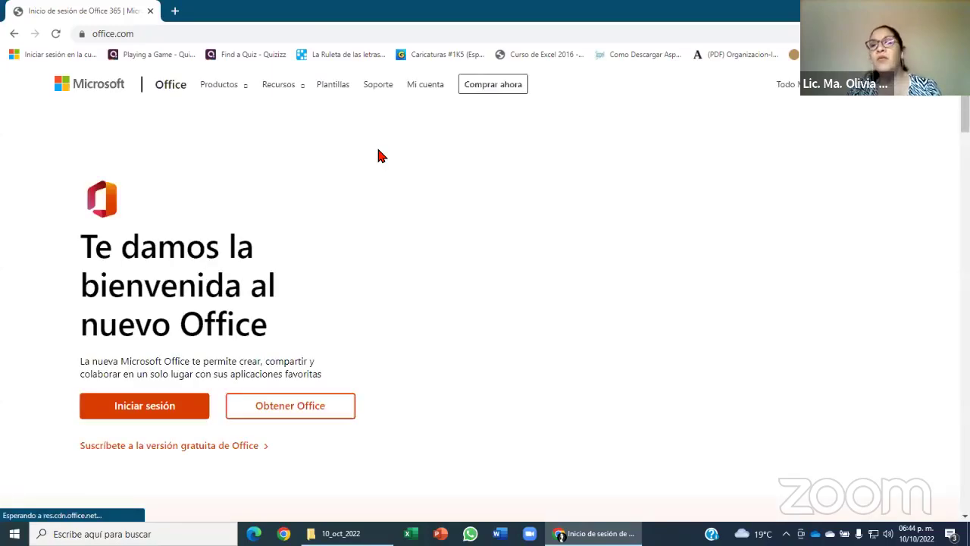
left_click(133, 405)
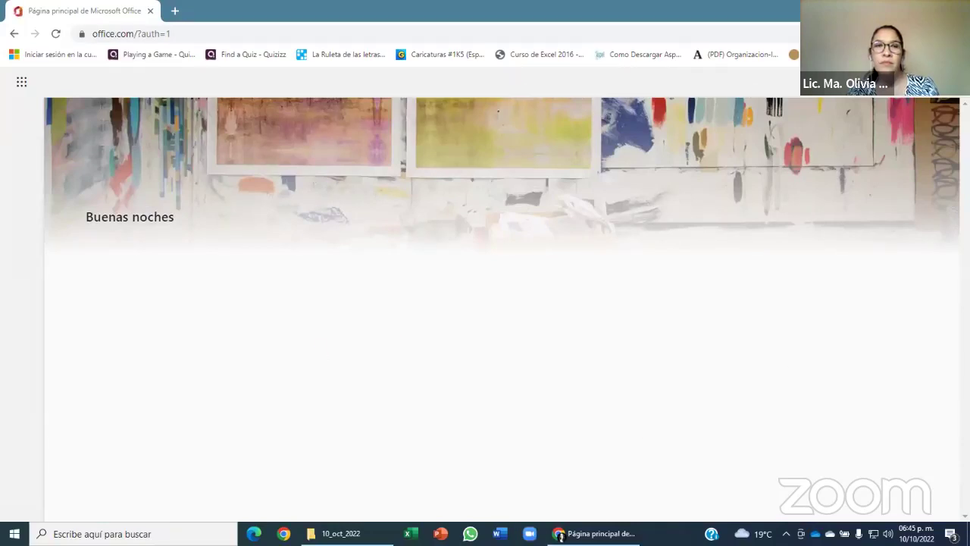
left_click(20, 85)
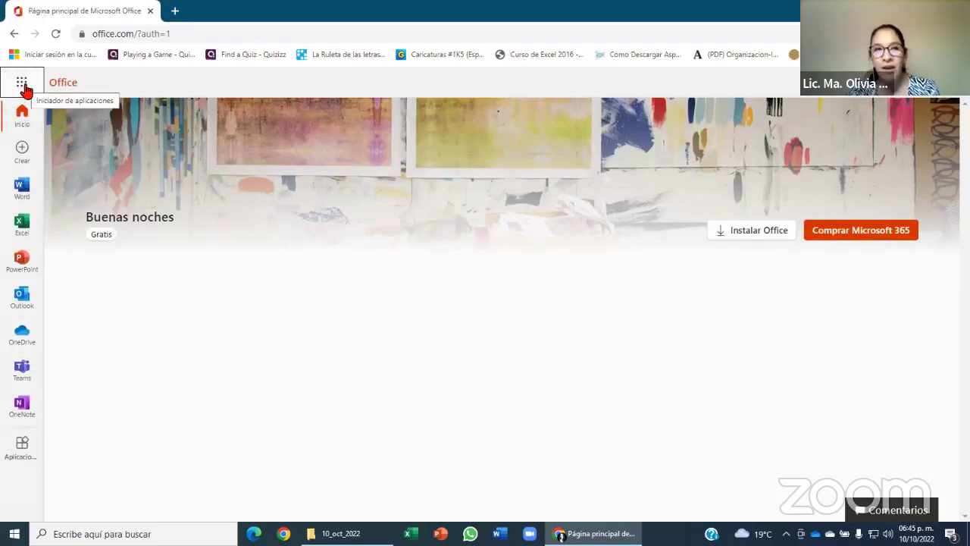
left_click(24, 82)
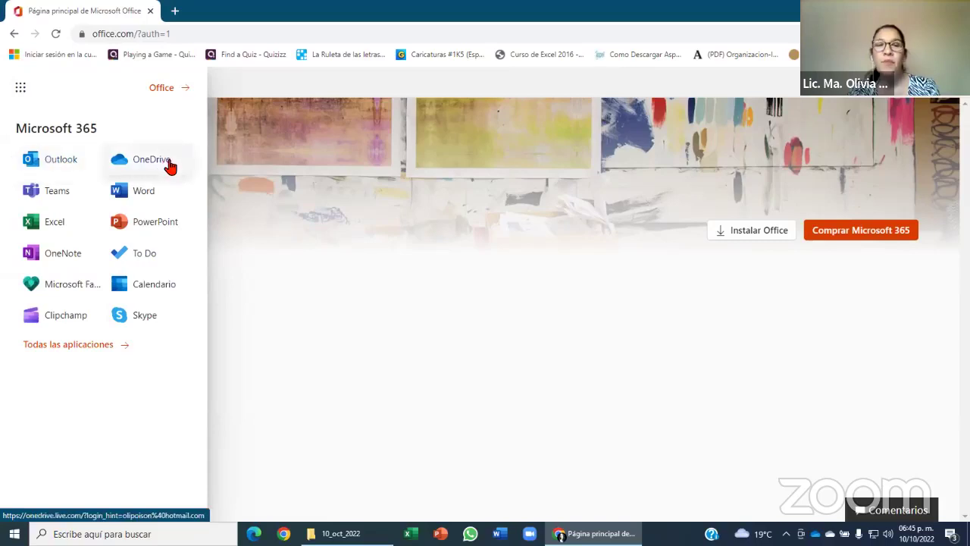
left_click(158, 163)
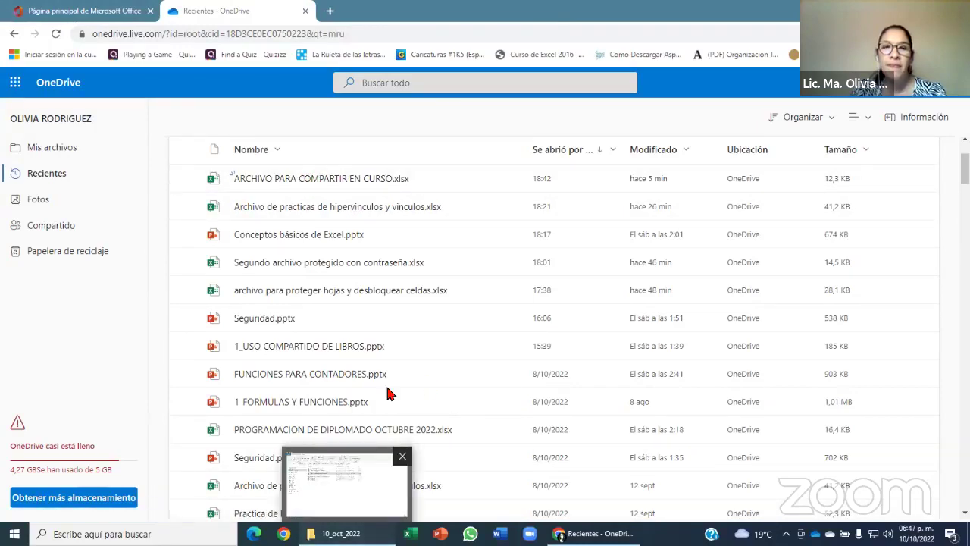
Step: Compare the 10_oct_2022 folder in File Explorer with OneDrive's online list of recent files, and return to the folder
left_click(326, 485)
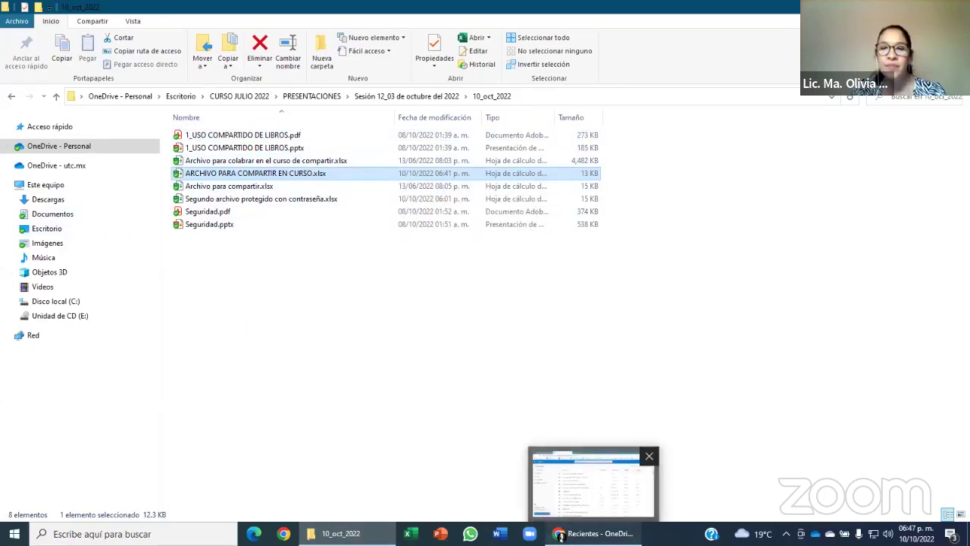
left_click(595, 532)
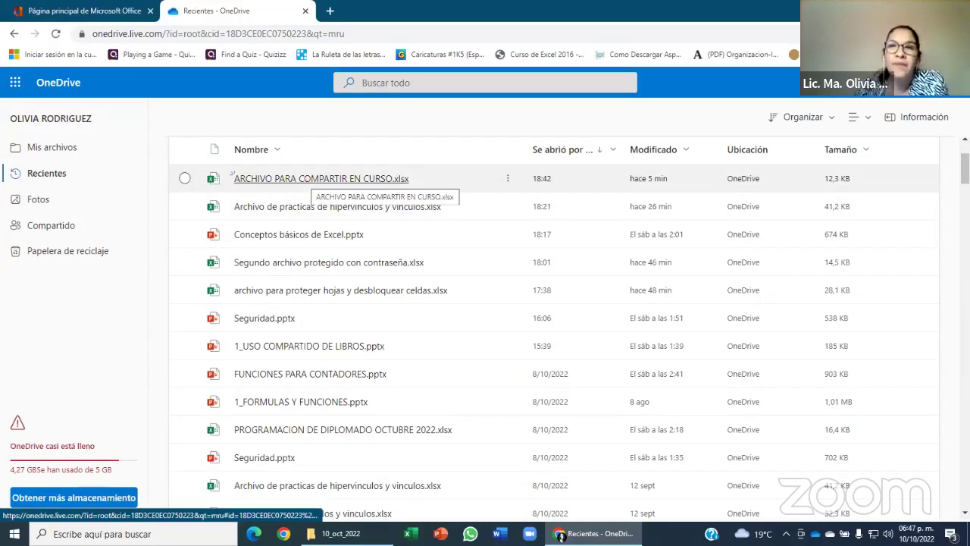
left_click(560, 533)
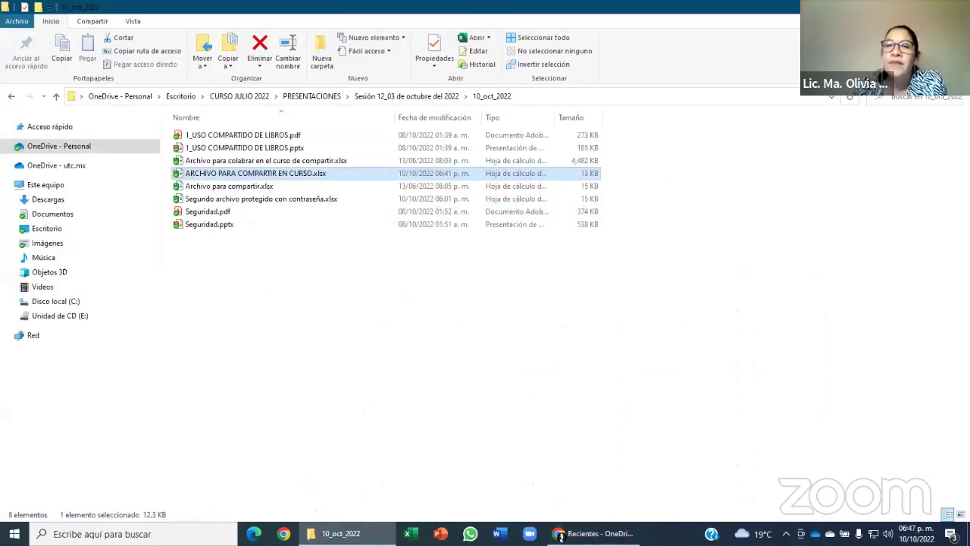
Step: Open ARCHIVO PARA COMPARTIR EN CURSO.xlsx in Excel from the folder and display its Información page
left_click(202, 176)
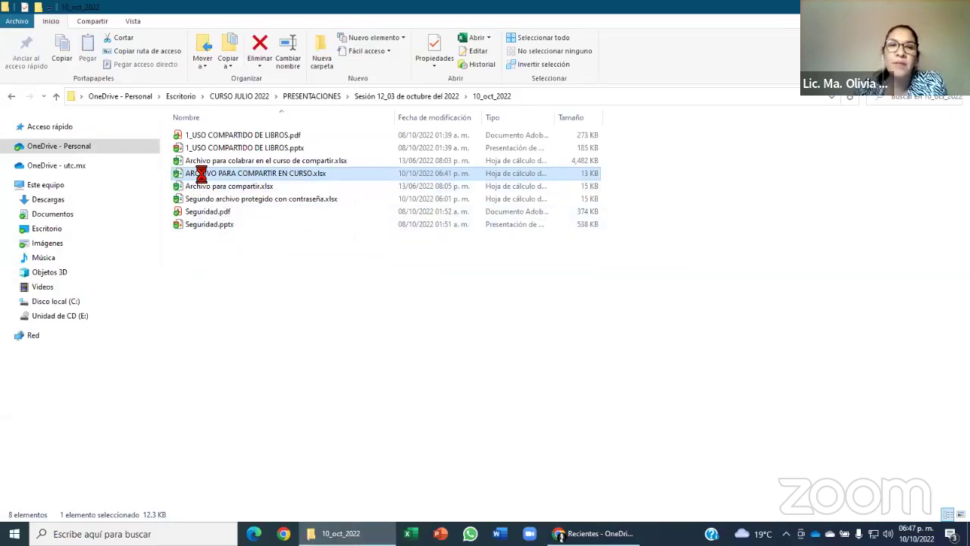
left_click(189, 174)
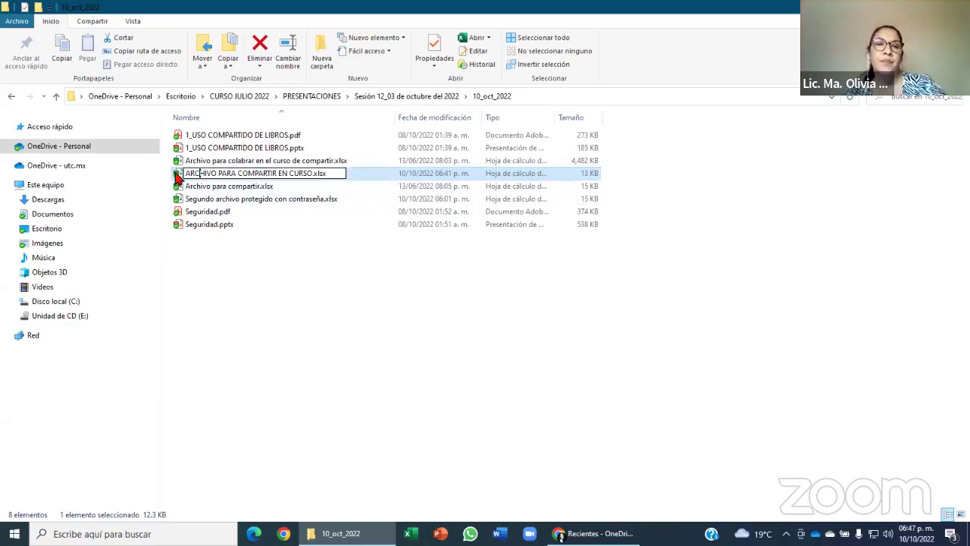
key("Return")
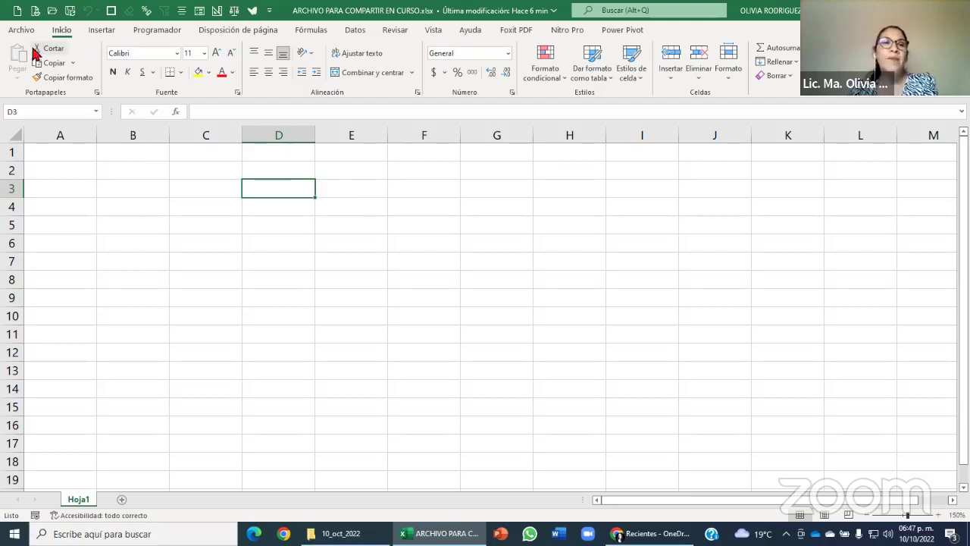
left_click(13, 33)
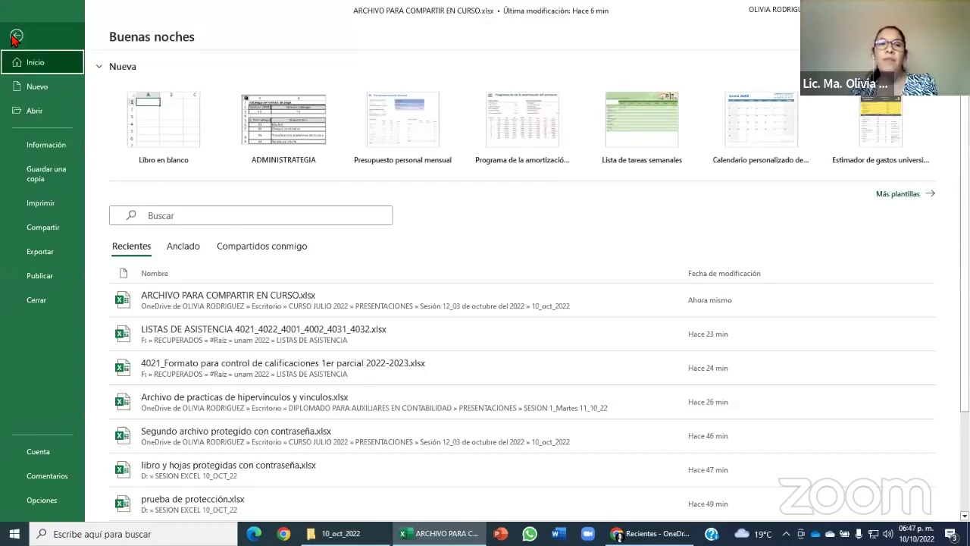
left_click(38, 146)
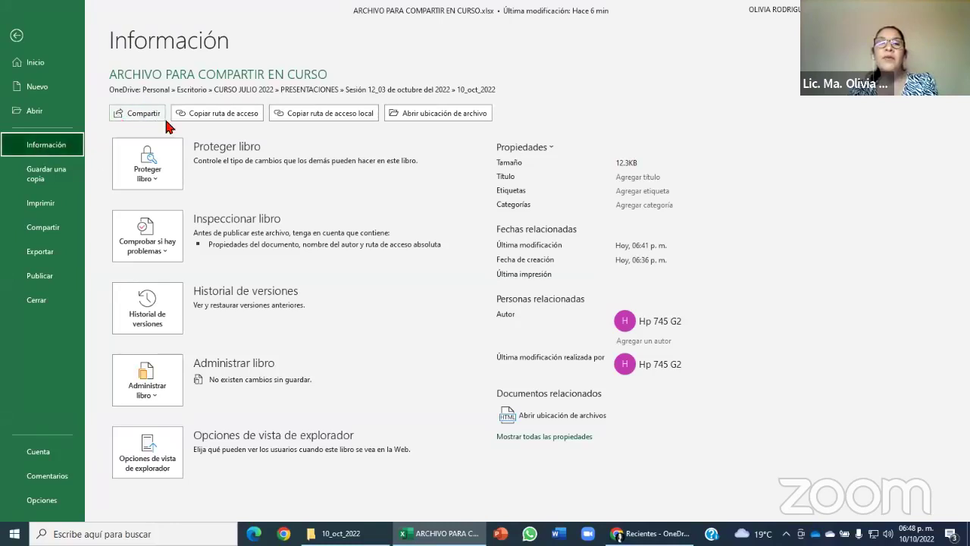
Step: Share the workbook from its Información page and copy the link that lets anyone who has it edit
left_click(137, 117)
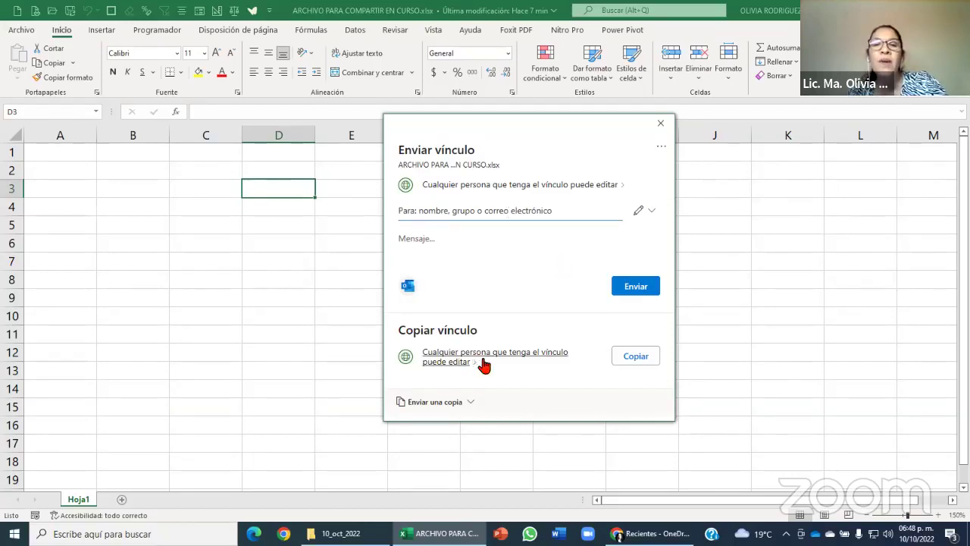
left_click(638, 357)
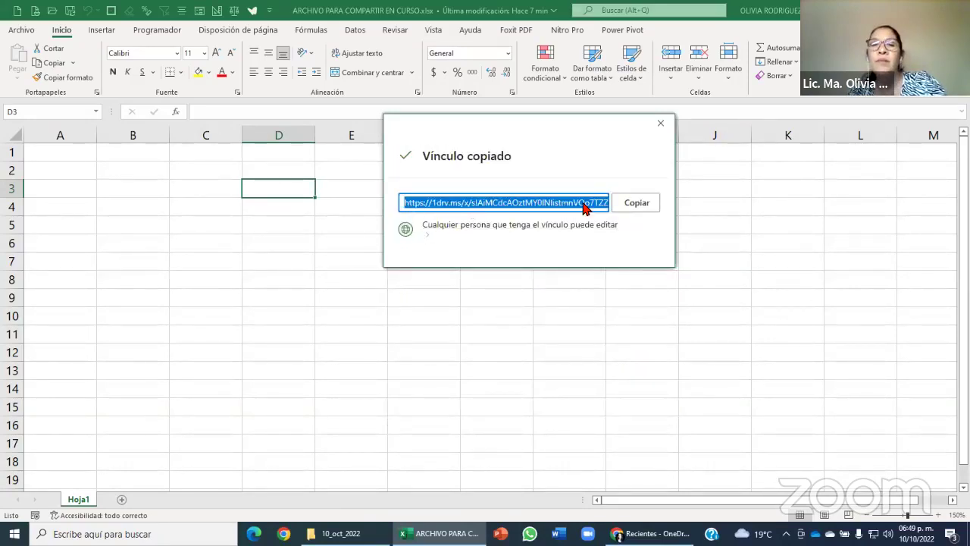
left_click(641, 206)
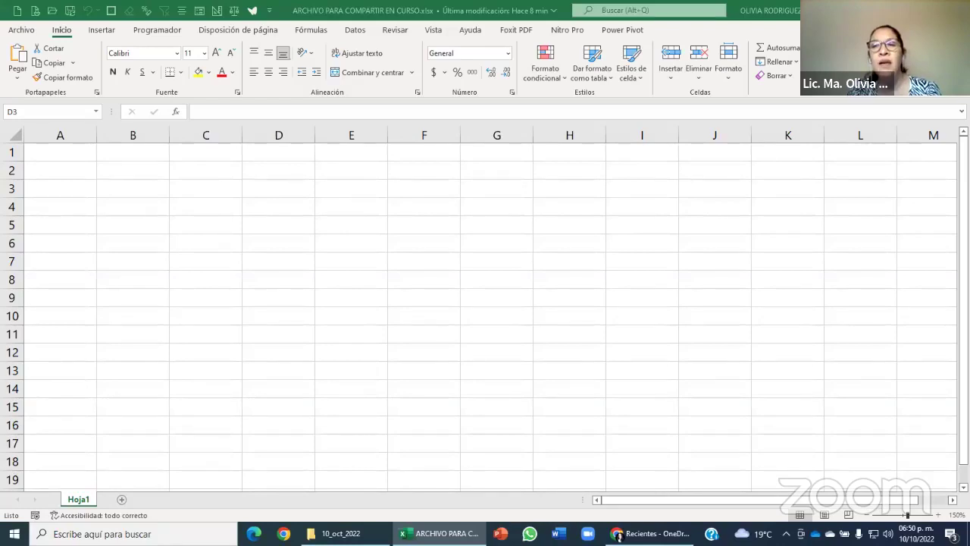
Step: Reopen the workbook's sharing options, copy the anyone-can-edit link again, and close the link dialog
left_click(278, 188)
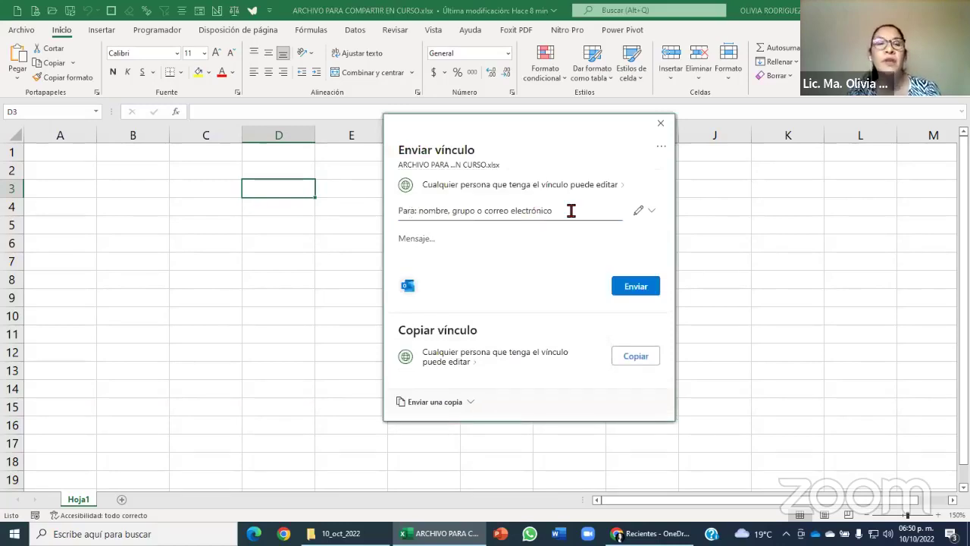
left_click(474, 209)
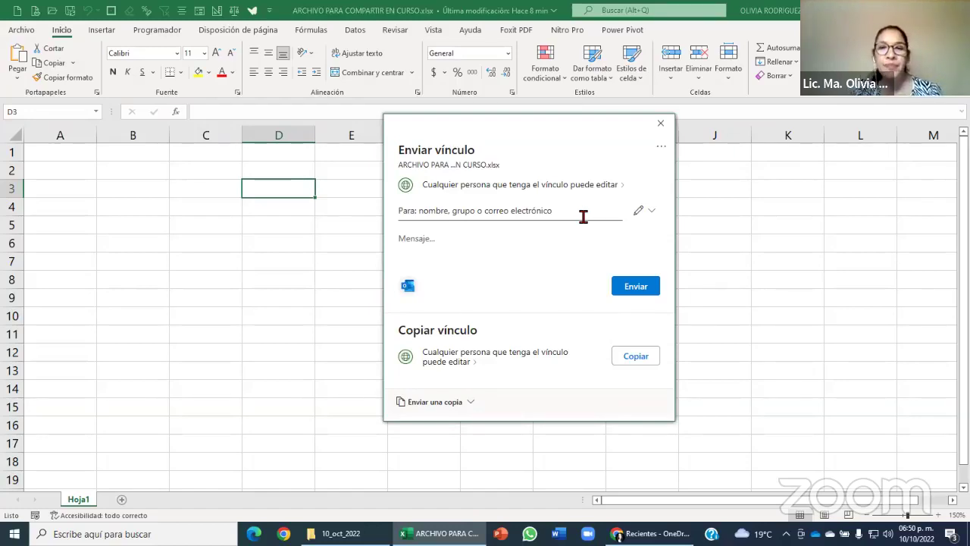
left_click(625, 362)
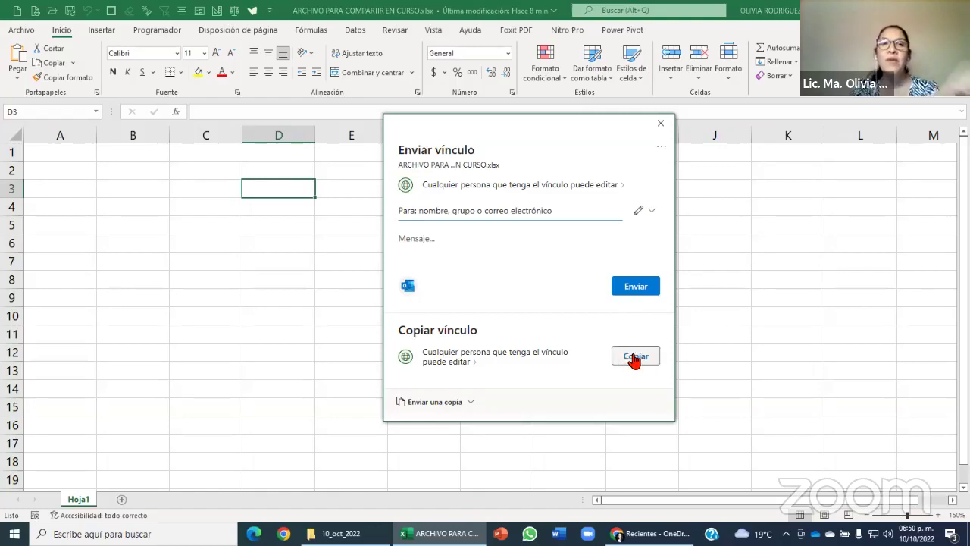
left_click(660, 125)
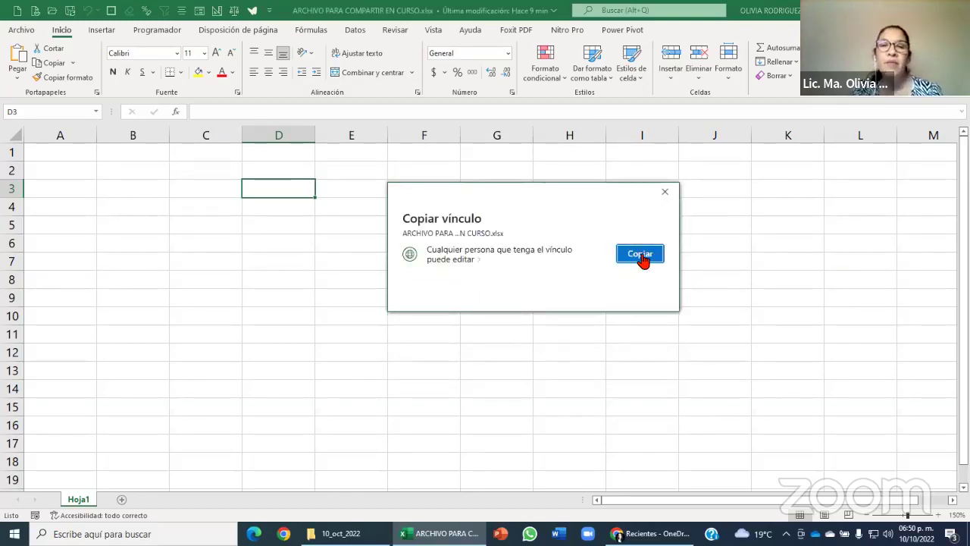
left_click(640, 254)
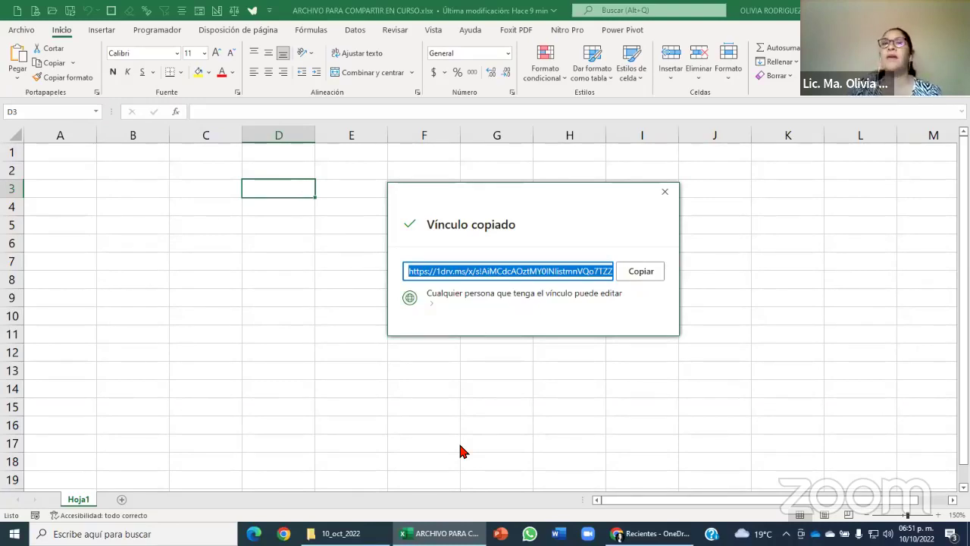
left_click(666, 199)
left_click(588, 384)
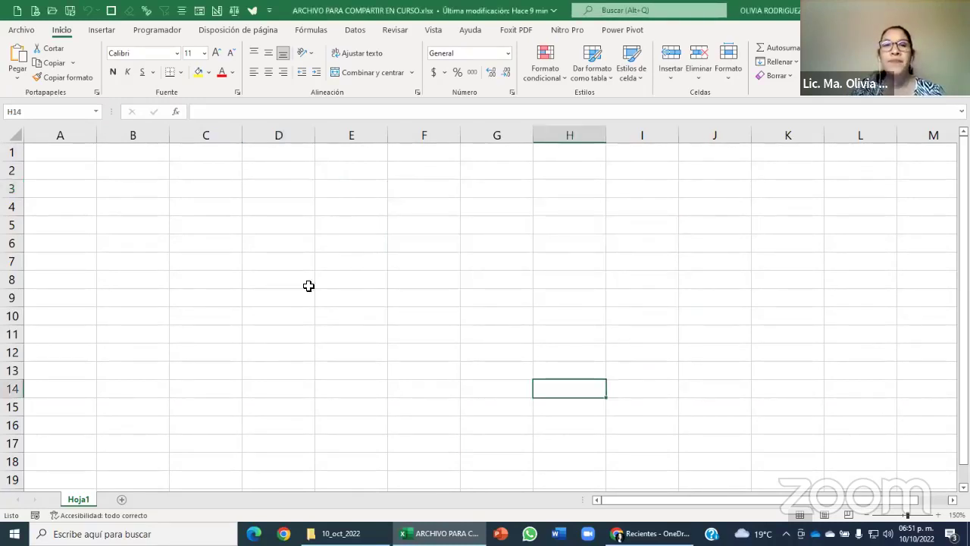
left_click(308, 285)
left_click(602, 335)
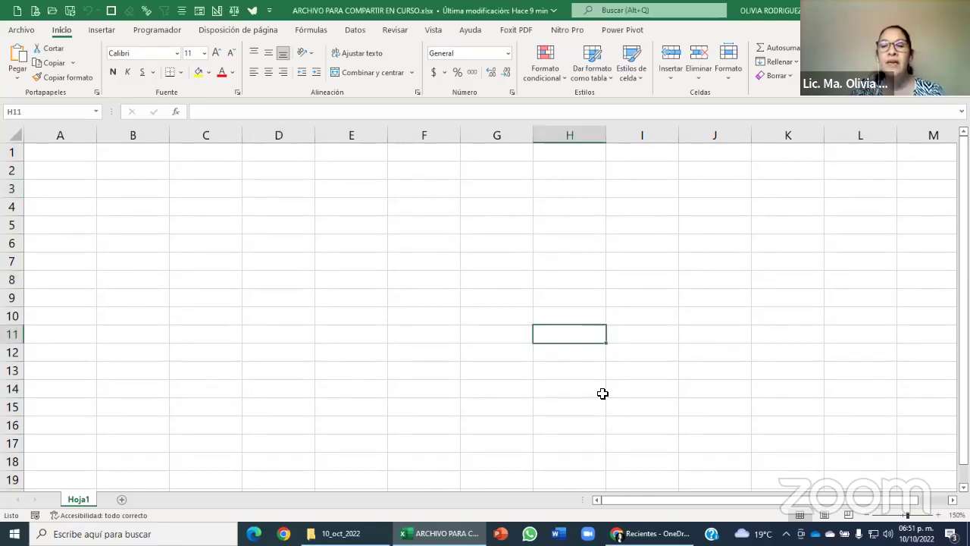
left_click(253, 226)
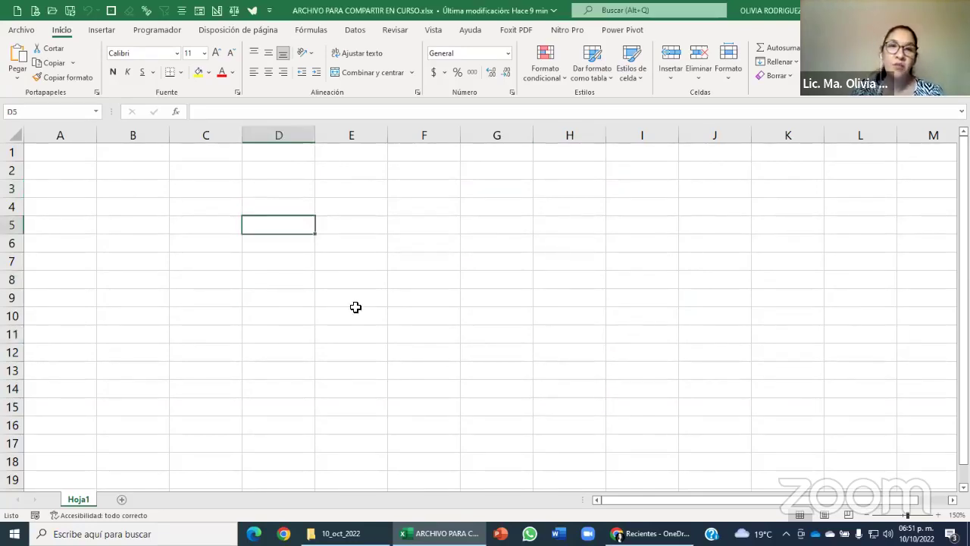
left_click(442, 301)
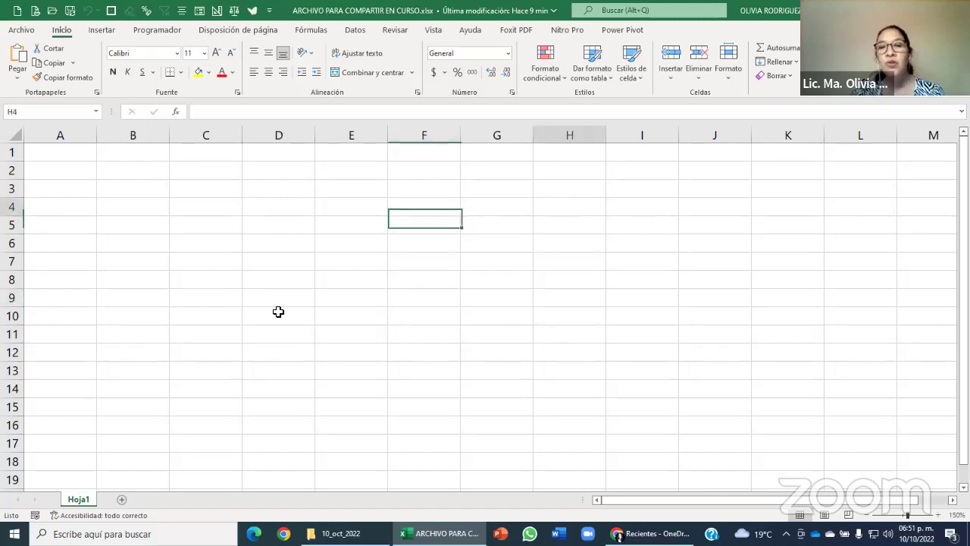
left_click(545, 238)
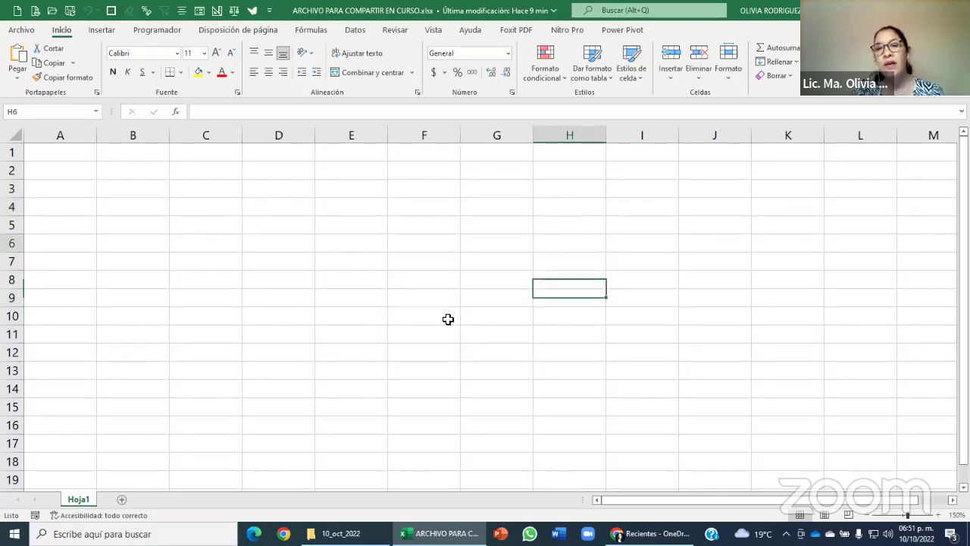
left_click(628, 234)
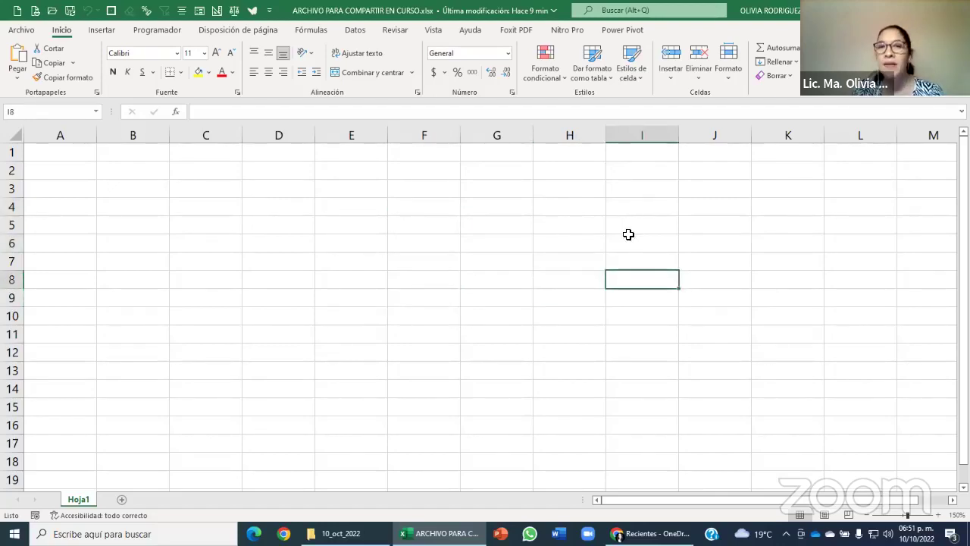
left_click(298, 281)
left_click(450, 347)
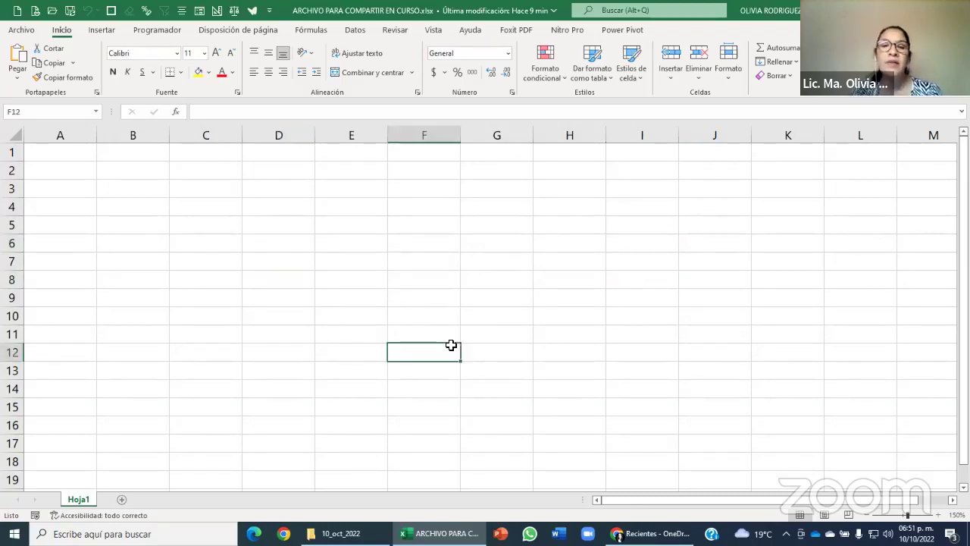
Step: Switch to Google Chrome and display OneDrive's Recientes file list
mouse_move(618, 536)
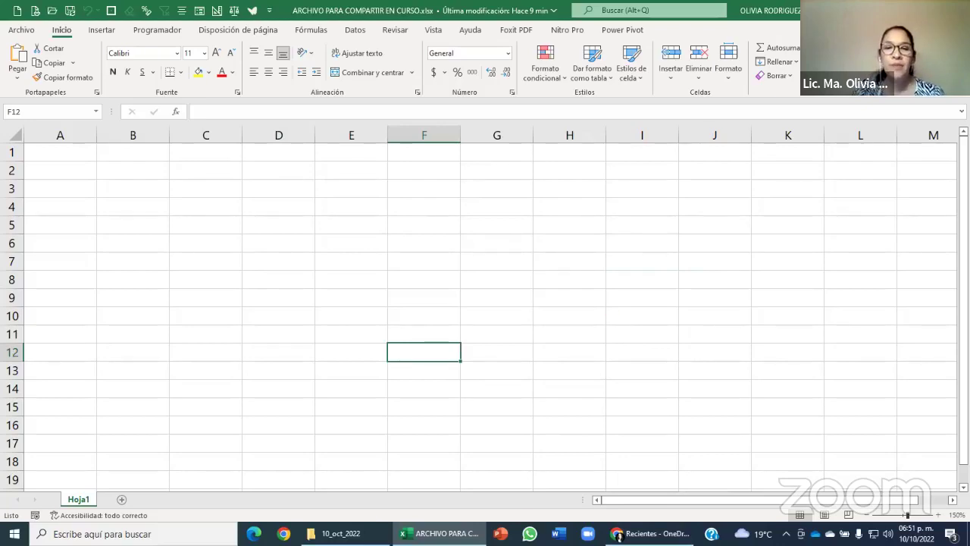
left_click(569, 206)
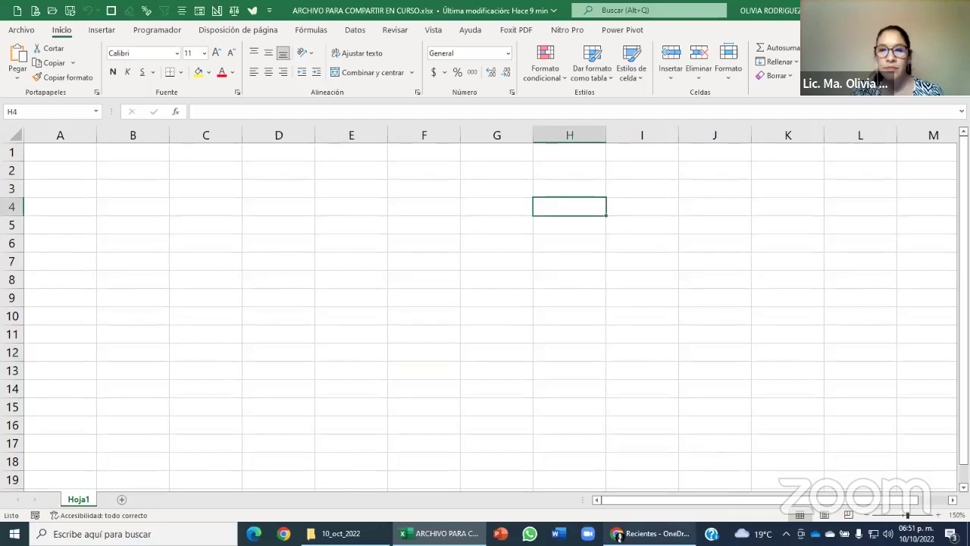
left_click(619, 534)
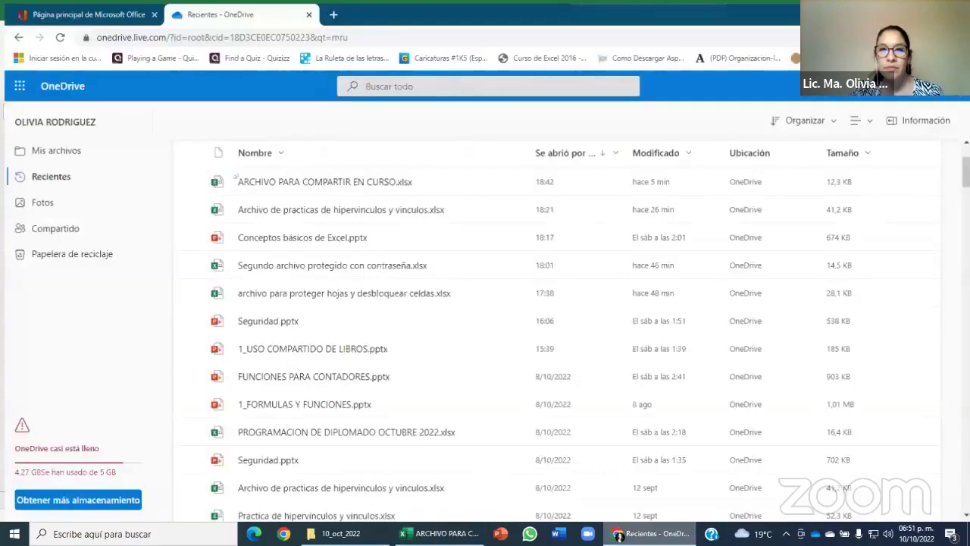